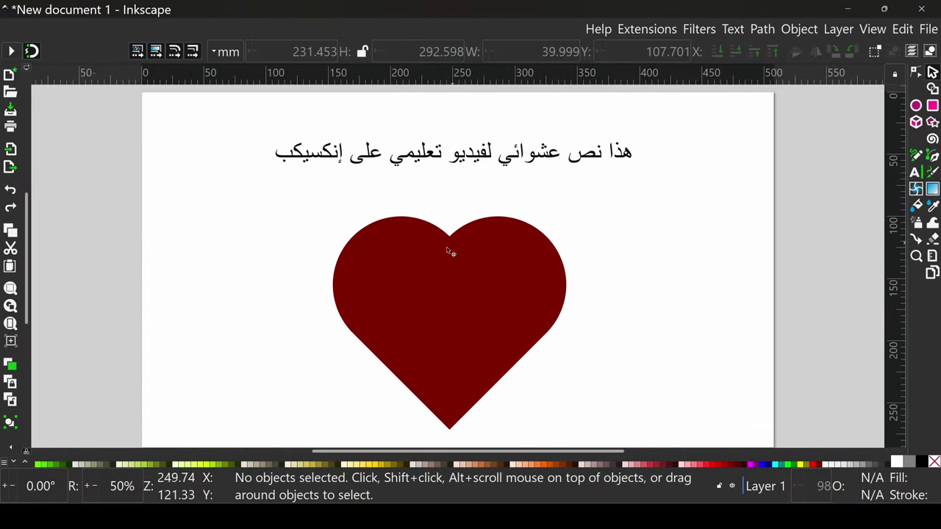
Put the Arabic text on the heart's outline and reverse the path's direction
key("ctrl+a")
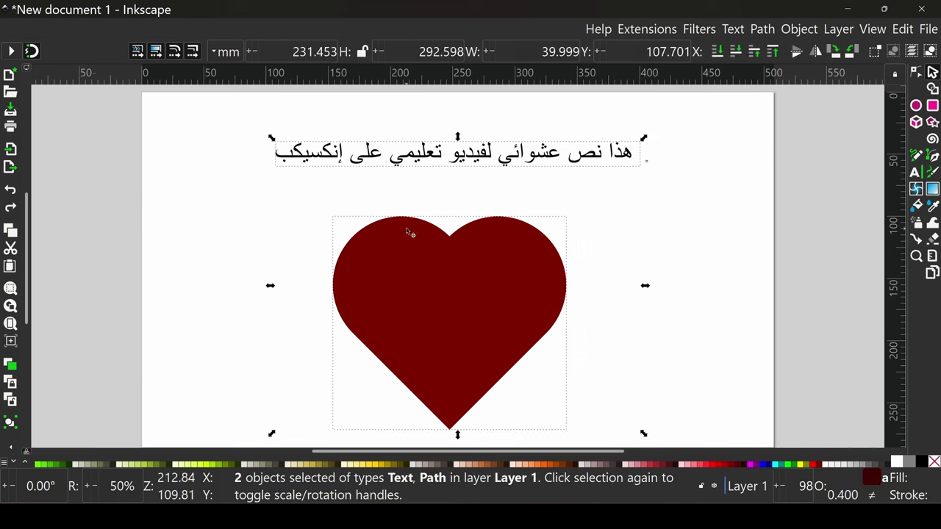
left_click(731, 31)
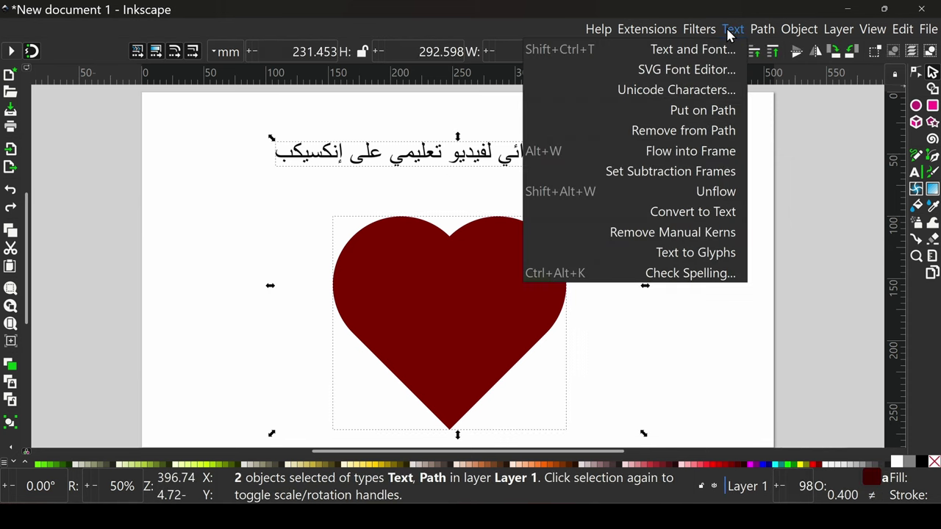
left_click(706, 112)
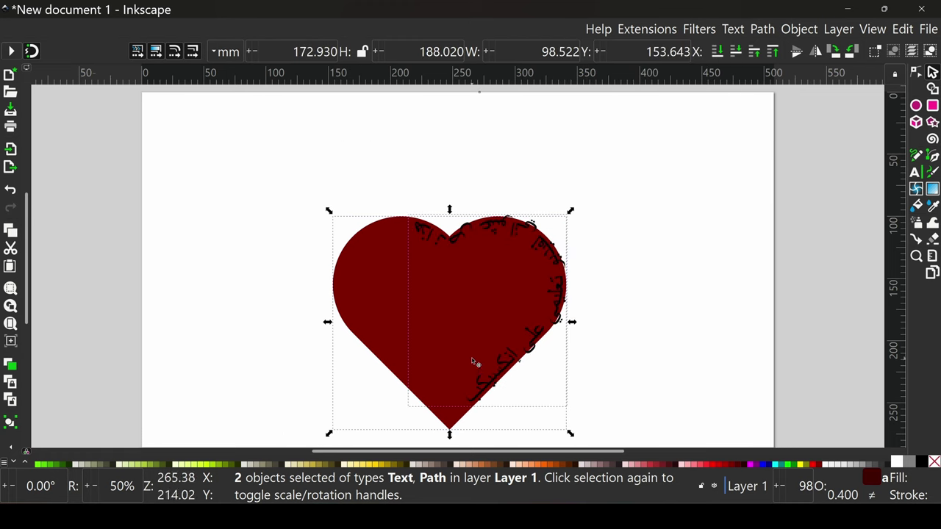
left_click(733, 29)
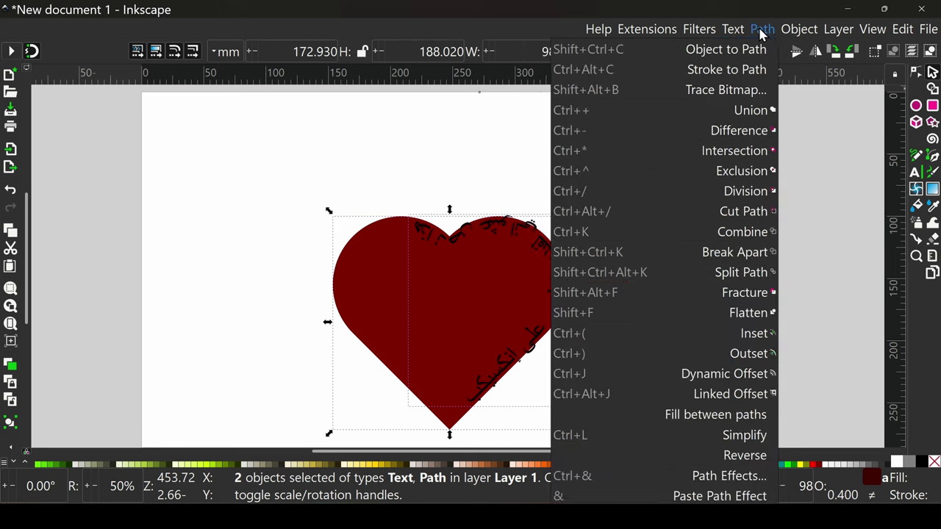
left_click(745, 456)
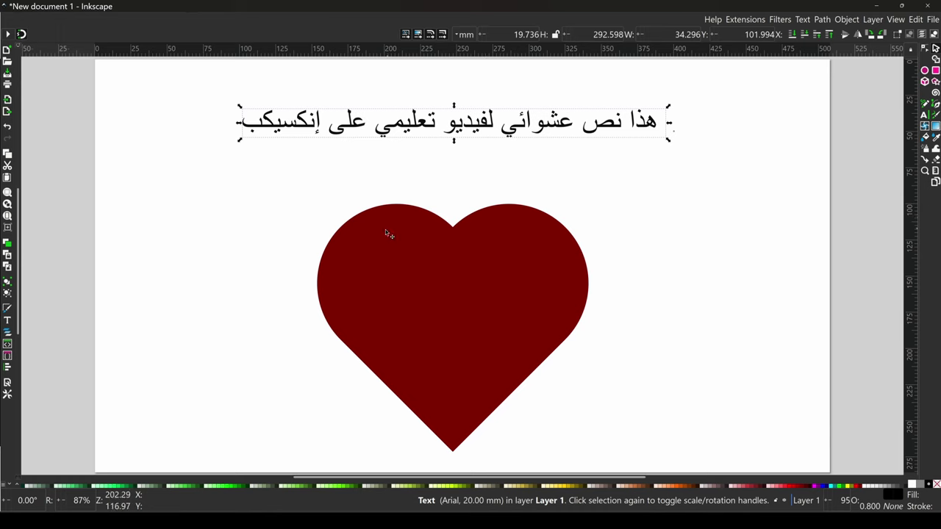
Deselect the straightened Arabic text line above the heart
key("Escape")
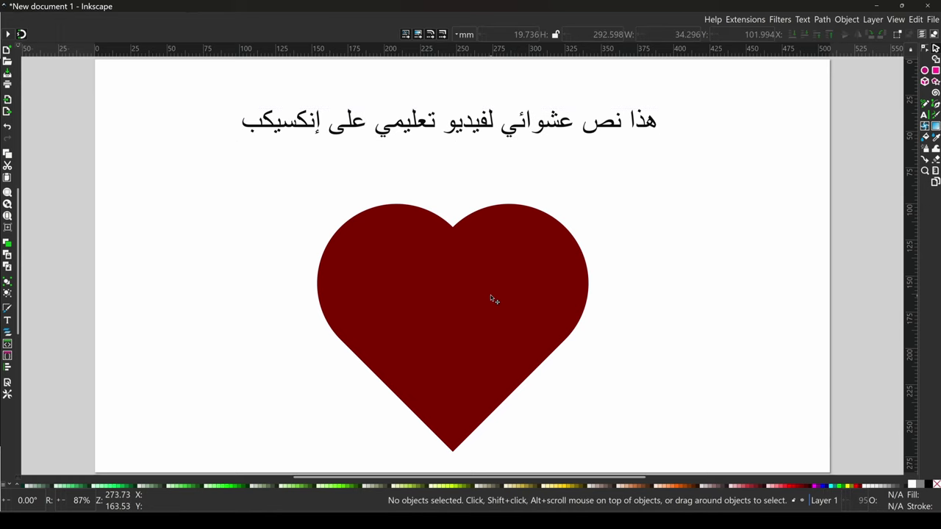
Create a linked offset of the heart, grow it slightly outward, and stroke it 80% gray
left_click(490, 295)
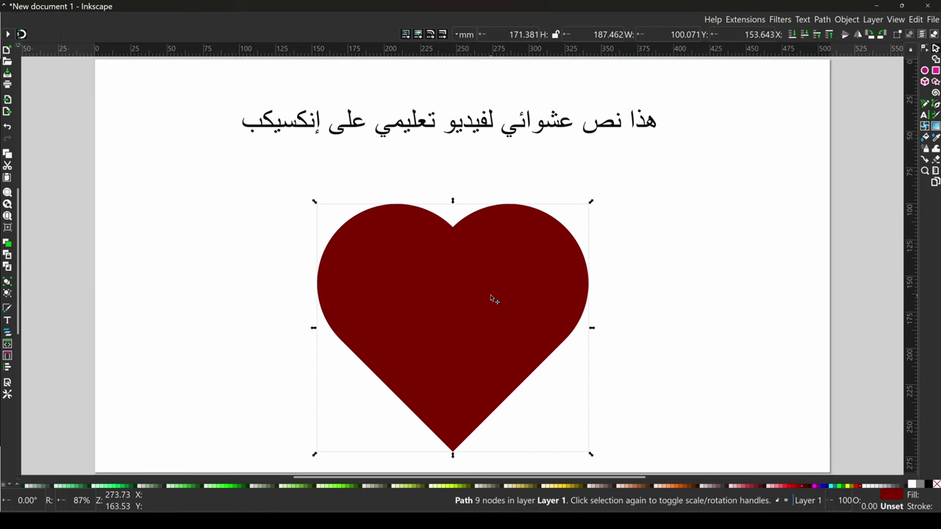
left_click(822, 19)
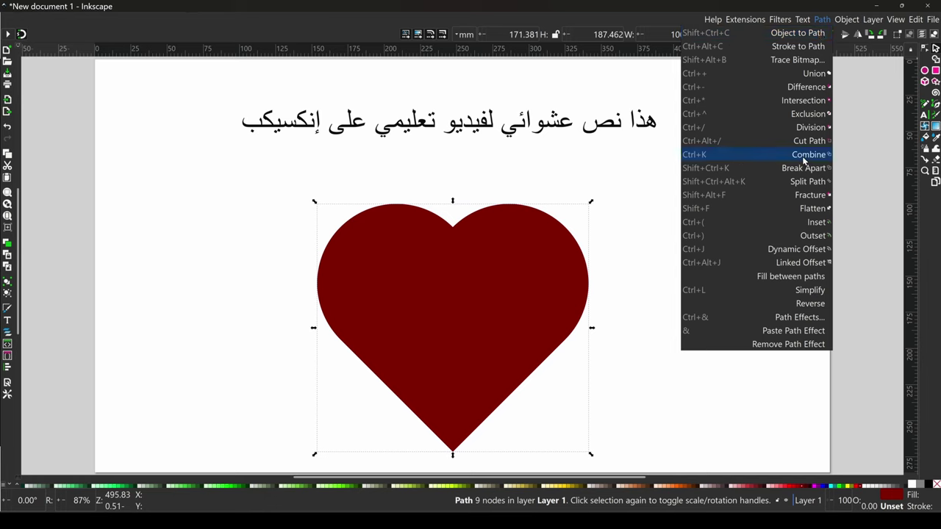
left_click(799, 262)
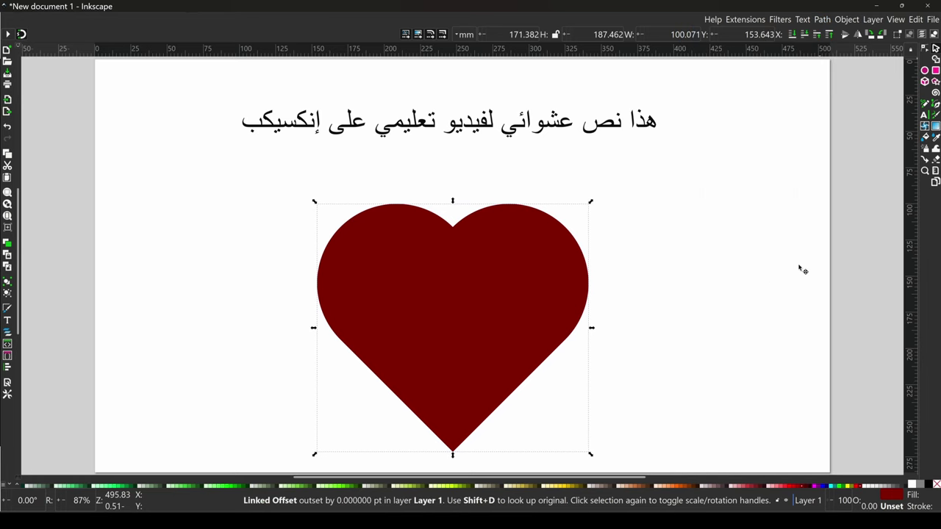
left_click(925, 50)
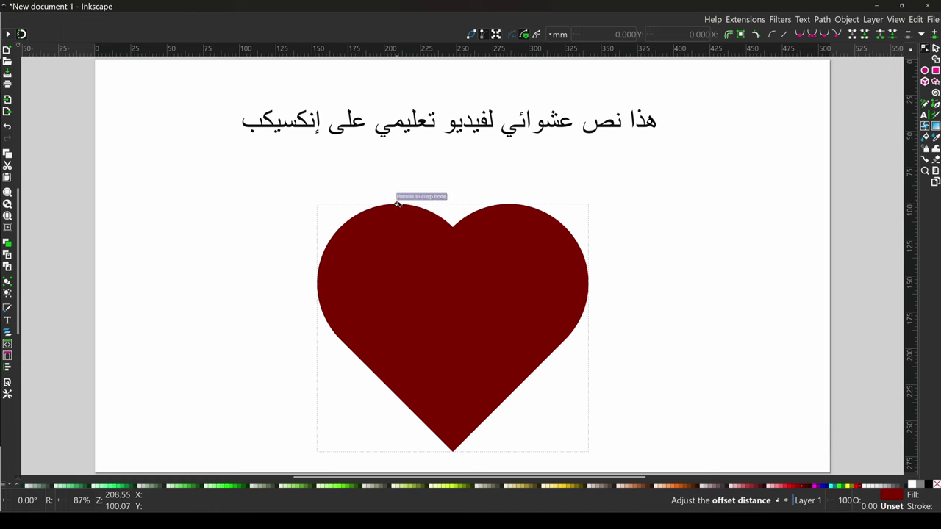
left_click_drag(397, 205, 397, 196)
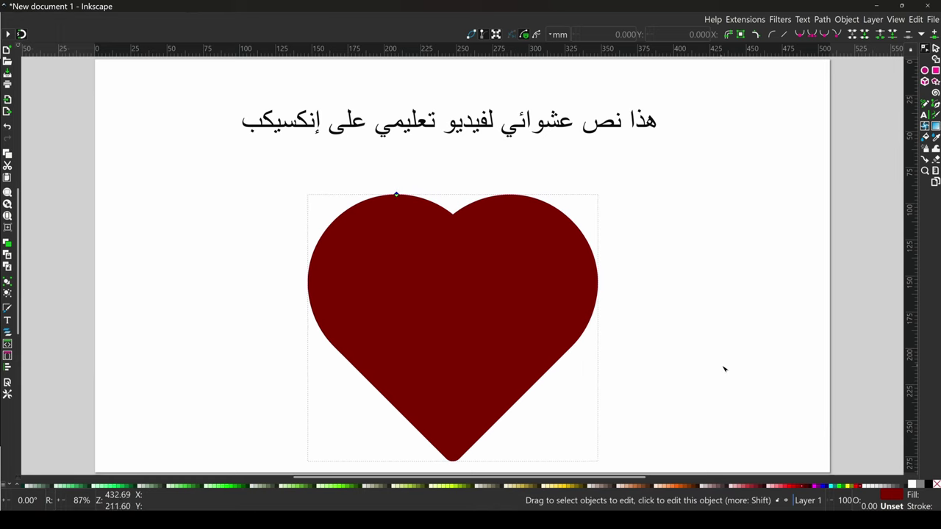
left_click(904, 486, "shift")
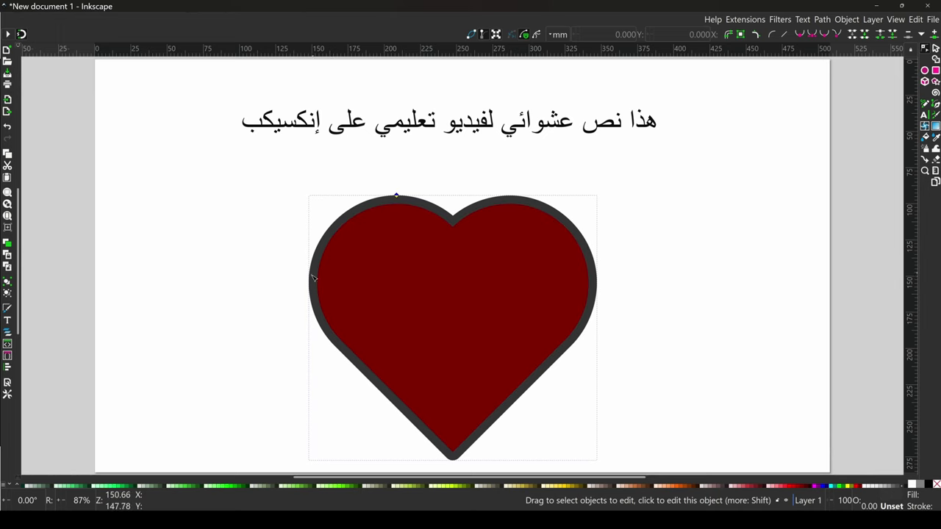
left_click(820, 20)
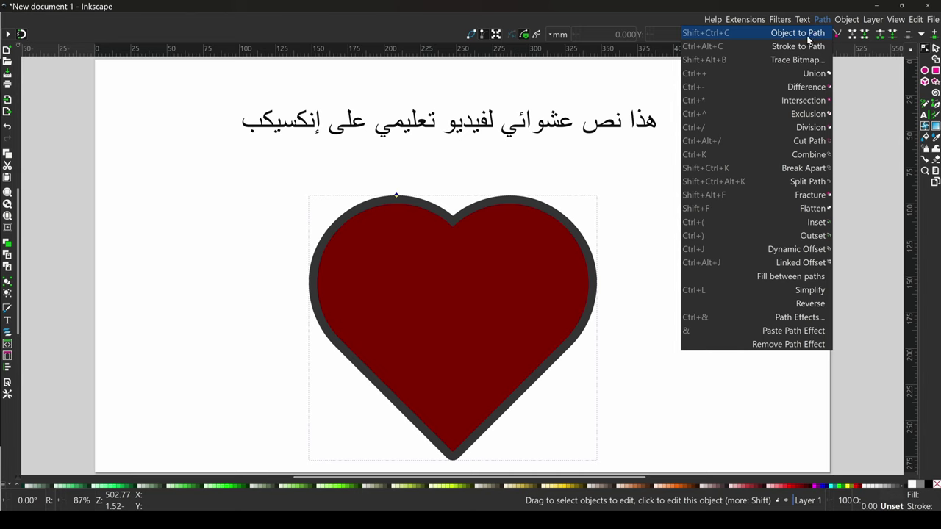
Convert the offset to a plain path with no fill and a black outline, then deselect
left_click(781, 34)
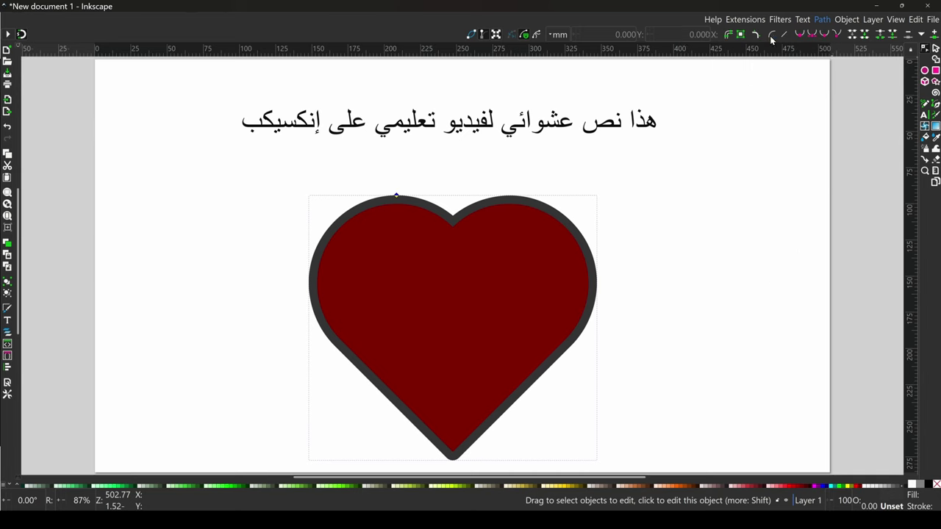
left_click(935, 48)
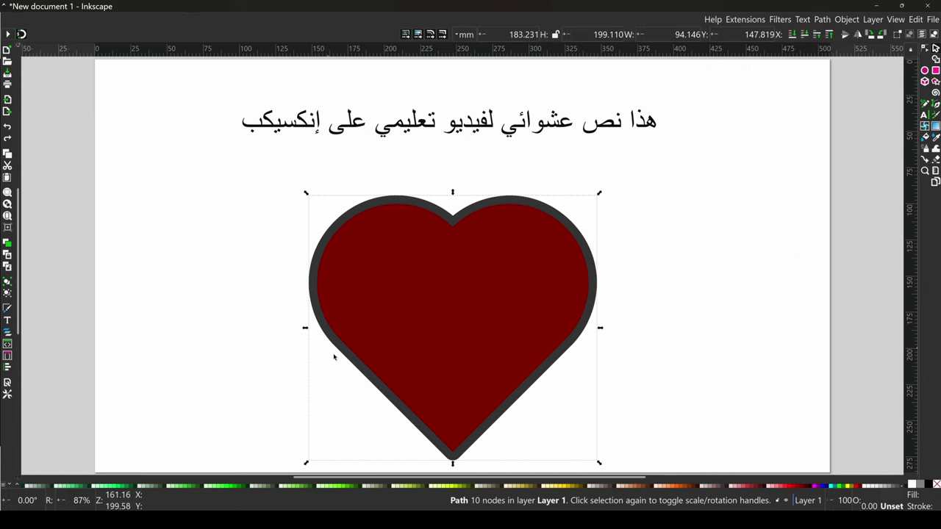
left_click(902, 490, "shift")
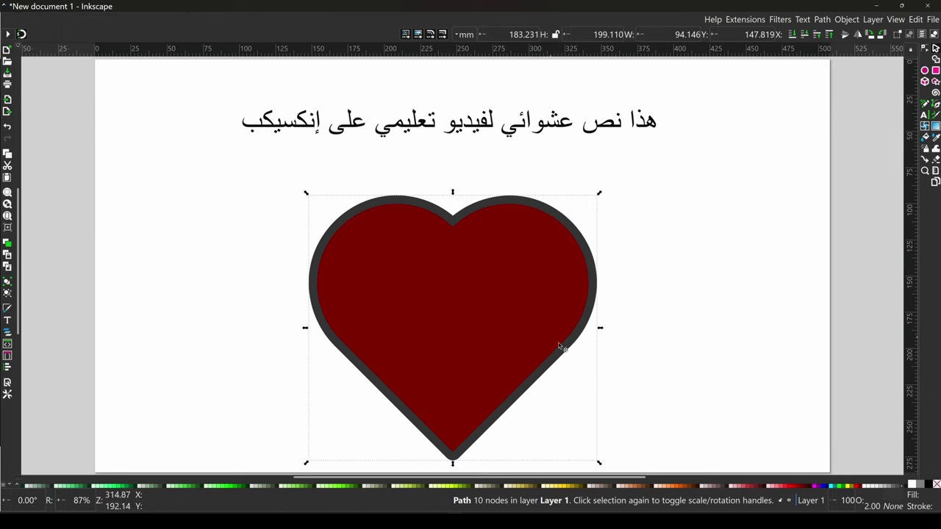
key("n")
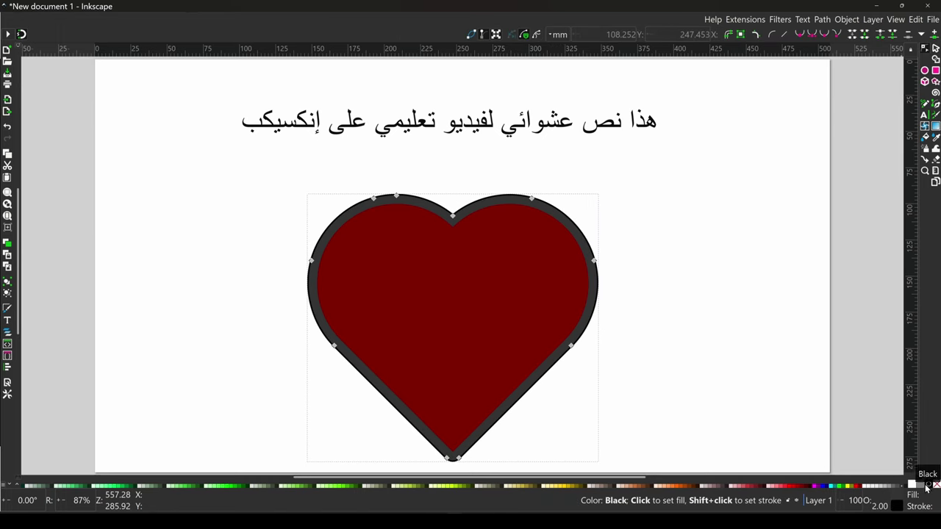
left_click(935, 485)
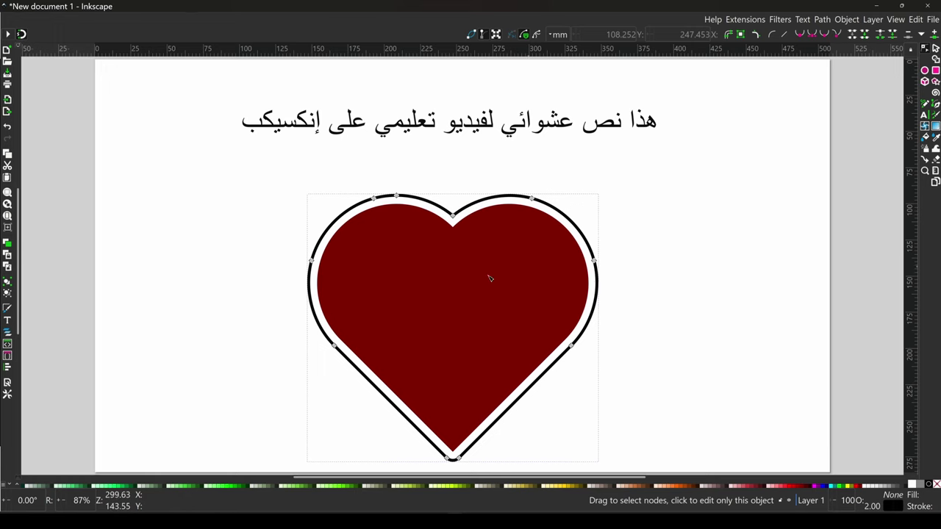
key("Tab")
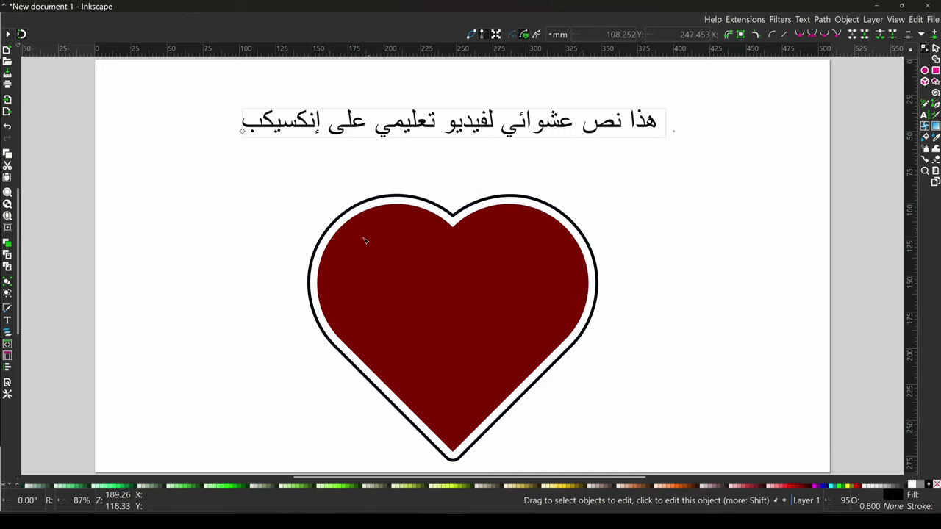
key("Escape")
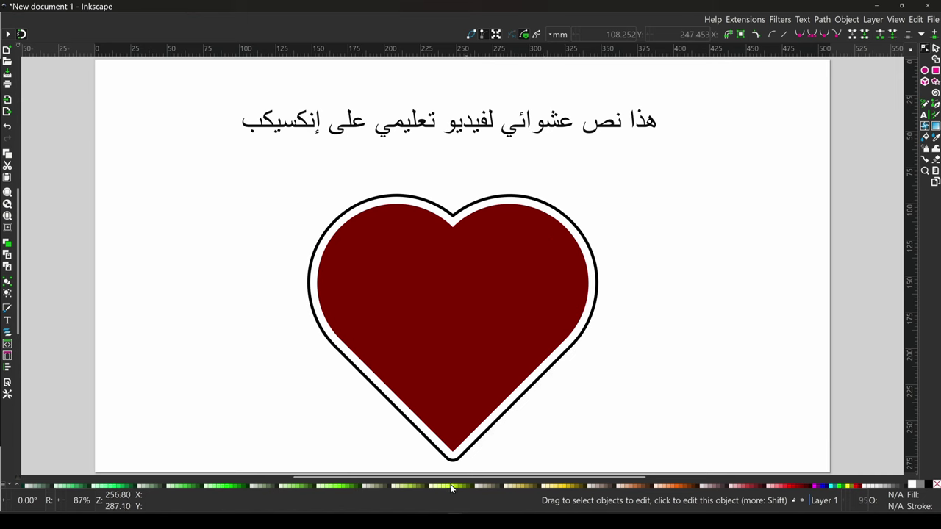
Duplicate the Arabic text line and place the copy below the original
left_click(447, 121)
key("ctrl+d")
left_click_drag(446, 122, 452, 156)
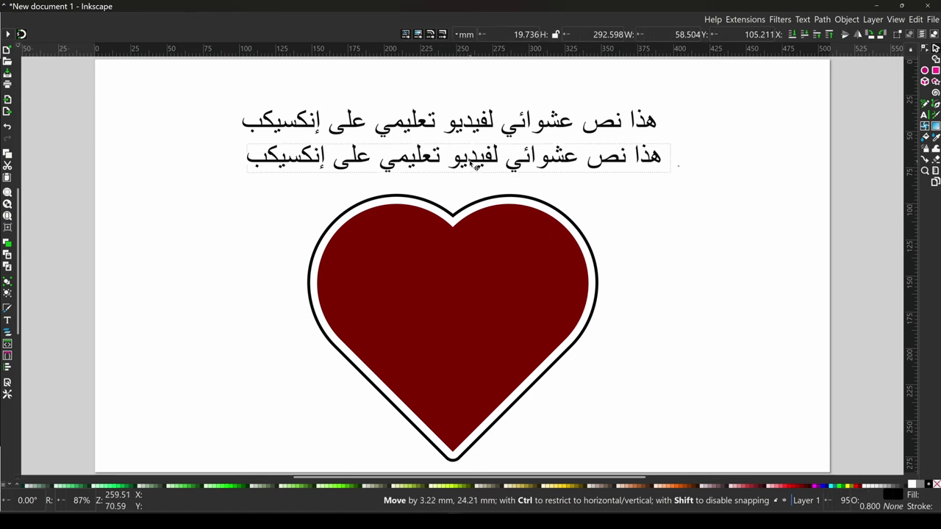
key("Escape")
Break the heart outline at its top notch and bottom point, then Break Apart into pieces
left_click(454, 216)
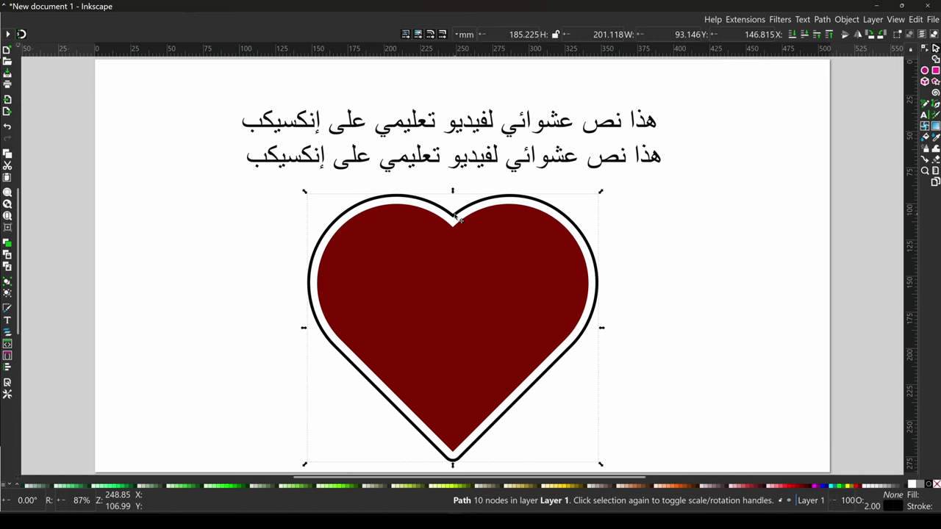
double_click(454, 216)
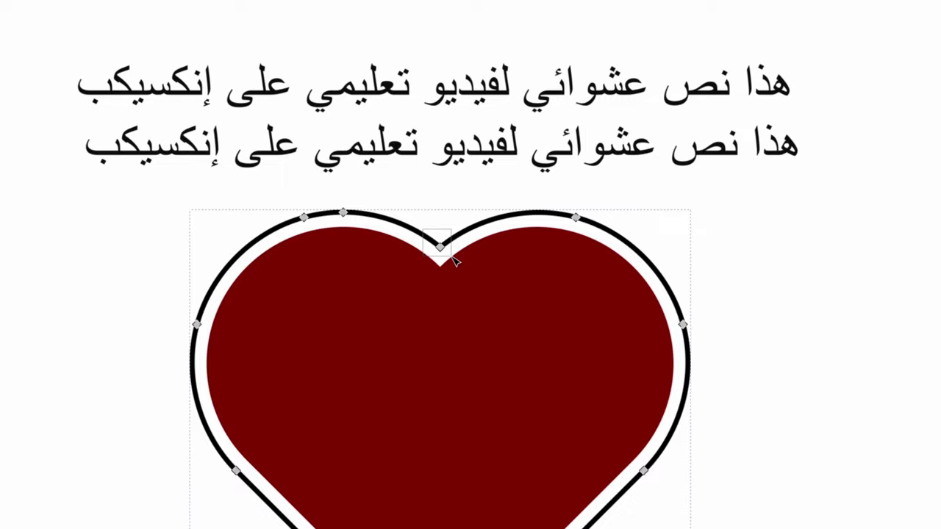
left_click(452, 214)
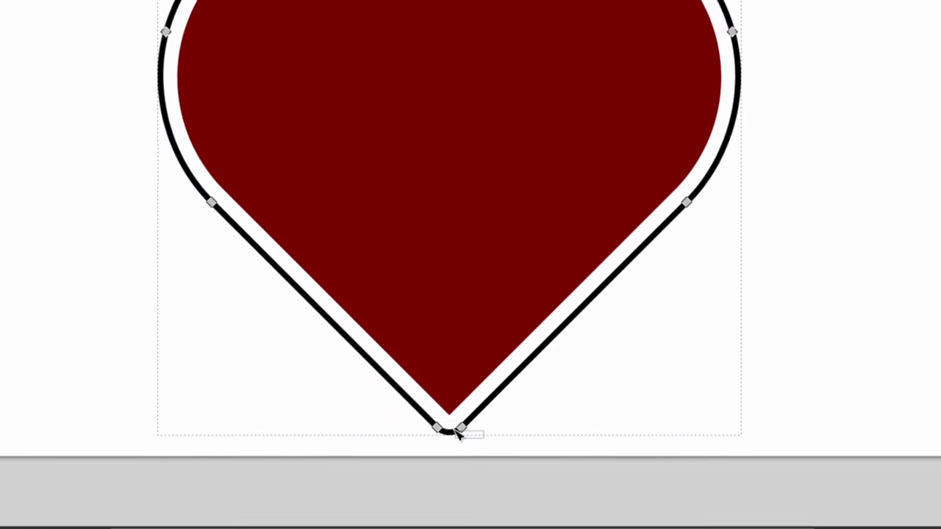
left_click_drag(480, 435, 427, 414)
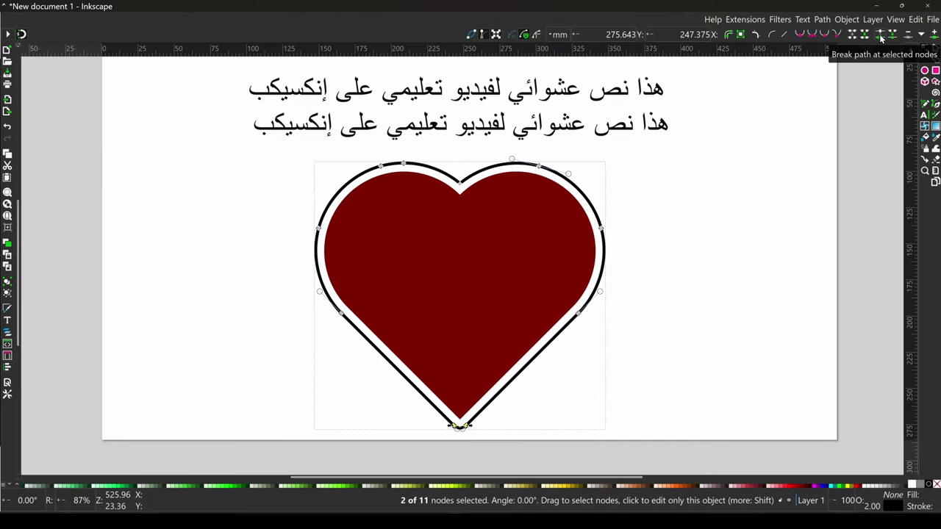
left_click(706, 302)
key("s")
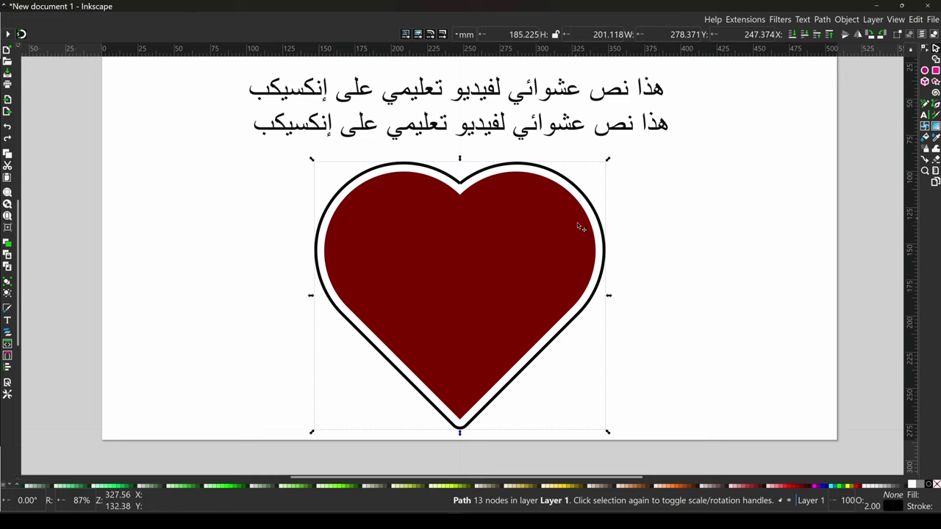
left_click(822, 20)
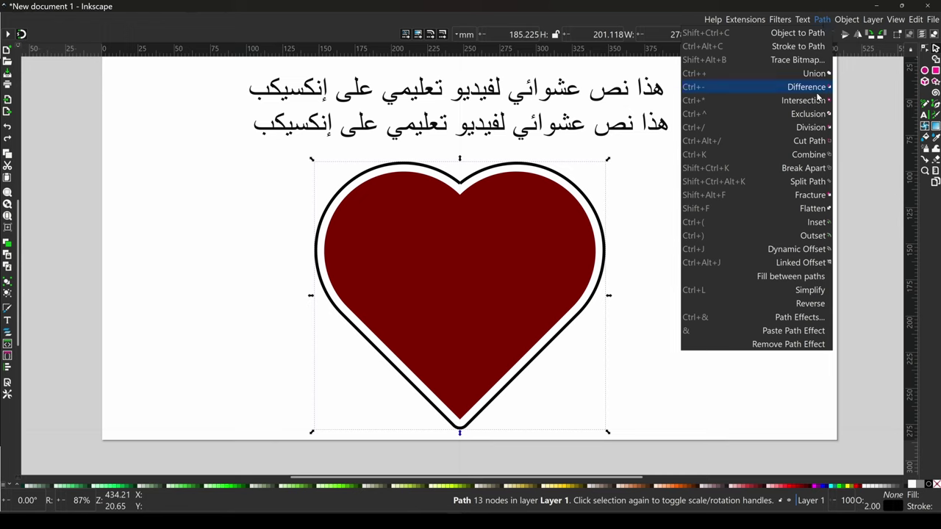
left_click(816, 168)
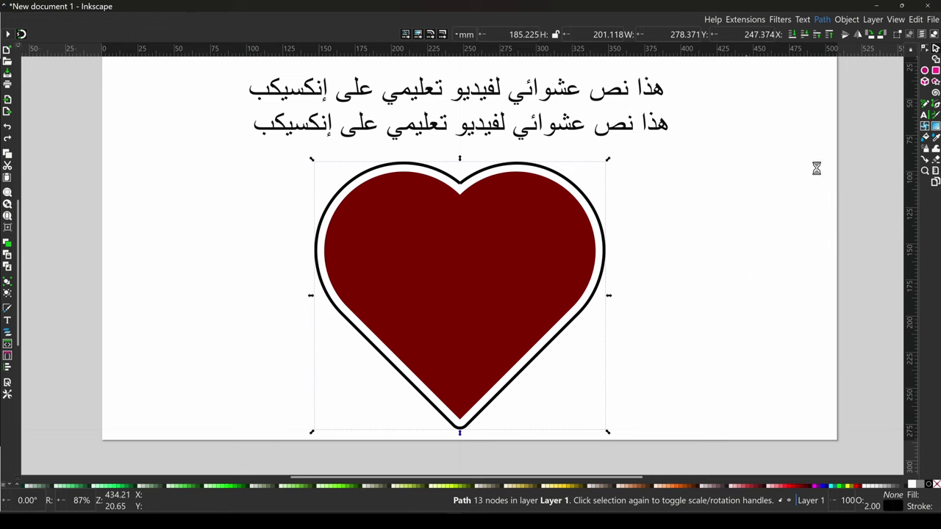
left_click(465, 430)
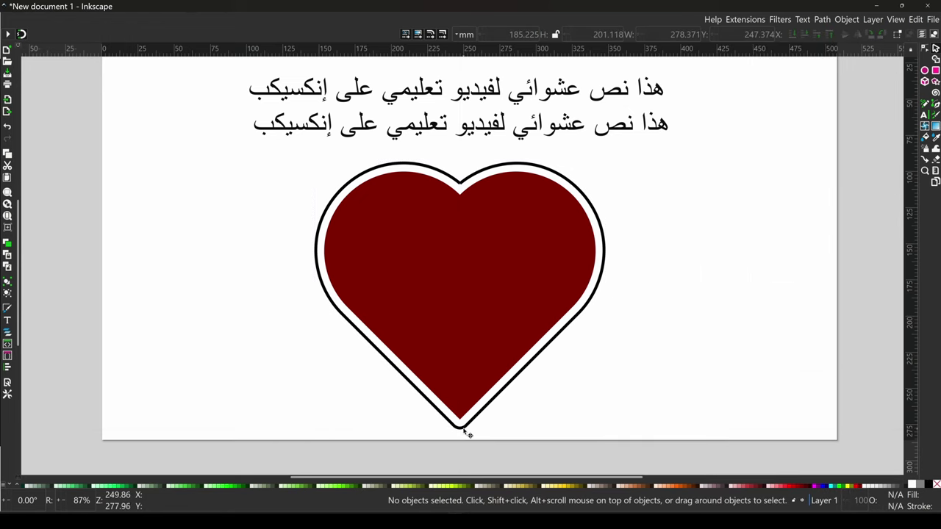
Test that the left and right outline halves move separately, then undo
left_click(443, 416)
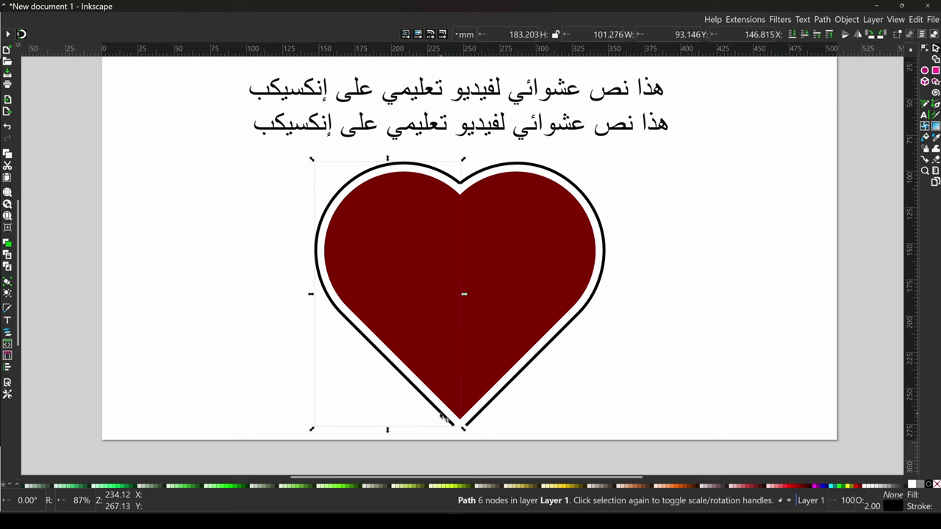
mouse_move(438, 416)
left_mouse_down()
mouse_move(401, 409)
mouse_move(439, 404)
left_mouse_up()
left_click_drag(504, 401, 549, 372)
key("ctrl+z")
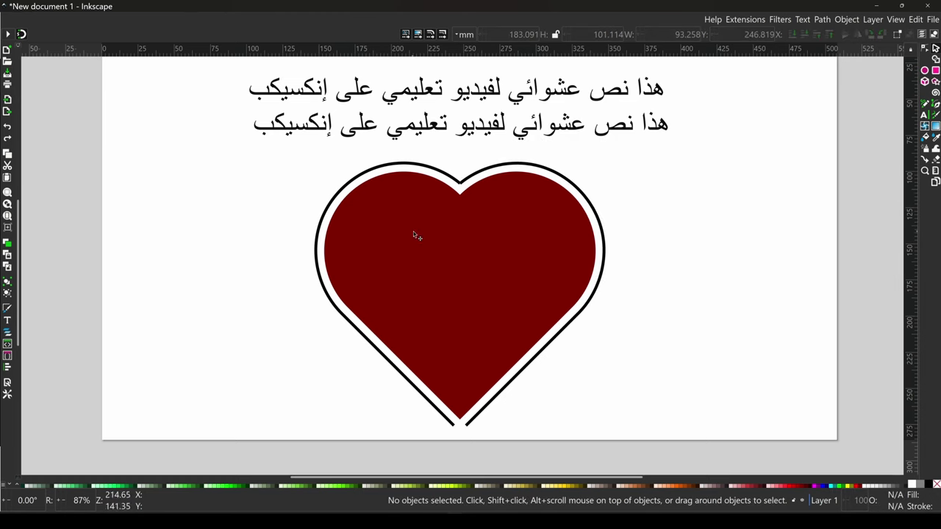
Select the second Arabic text line together with the left outline half
left_click(451, 178)
left_click(588, 127, "shift")
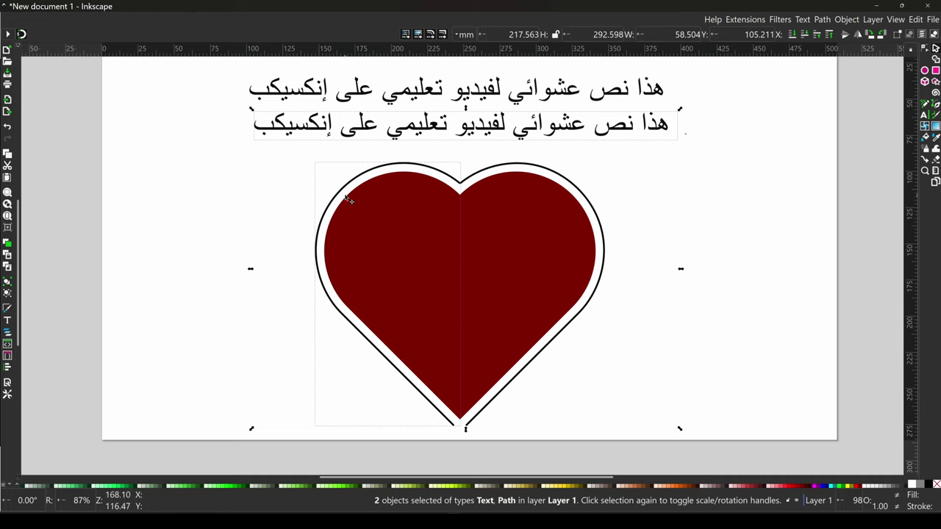
left_click(822, 19)
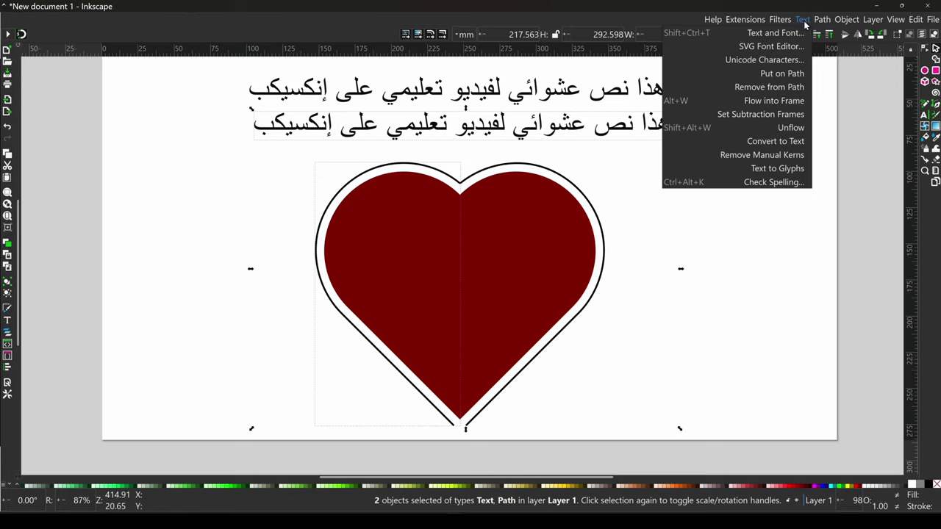
Put the second text line on the left outline half and reverse that path
left_click(781, 73)
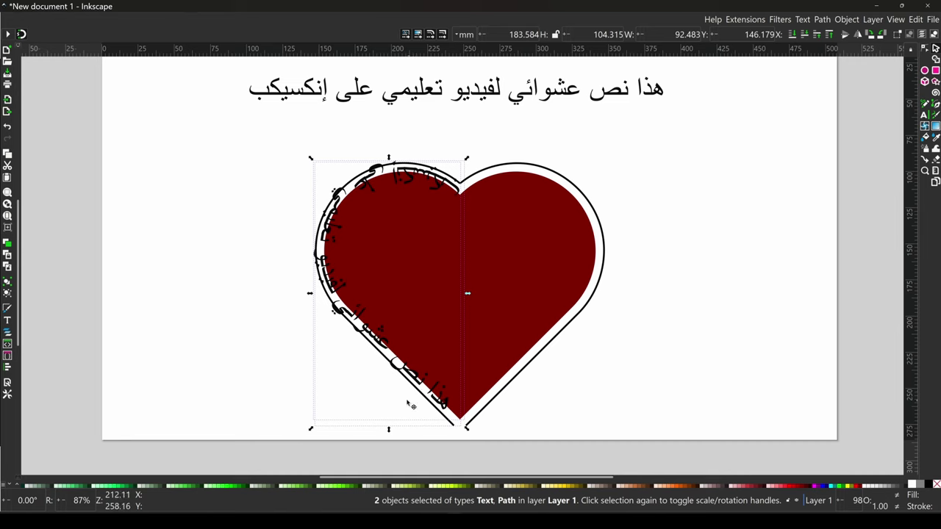
left_click(821, 20)
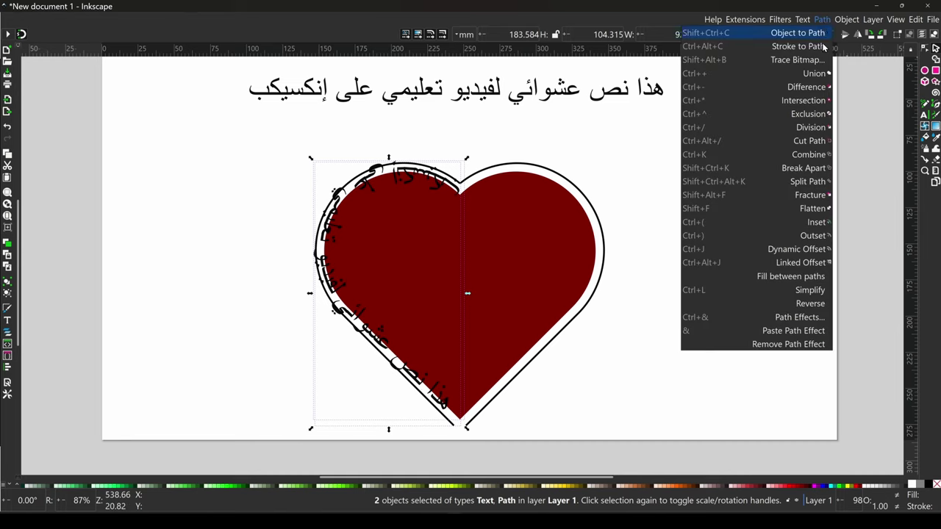
left_click(808, 303)
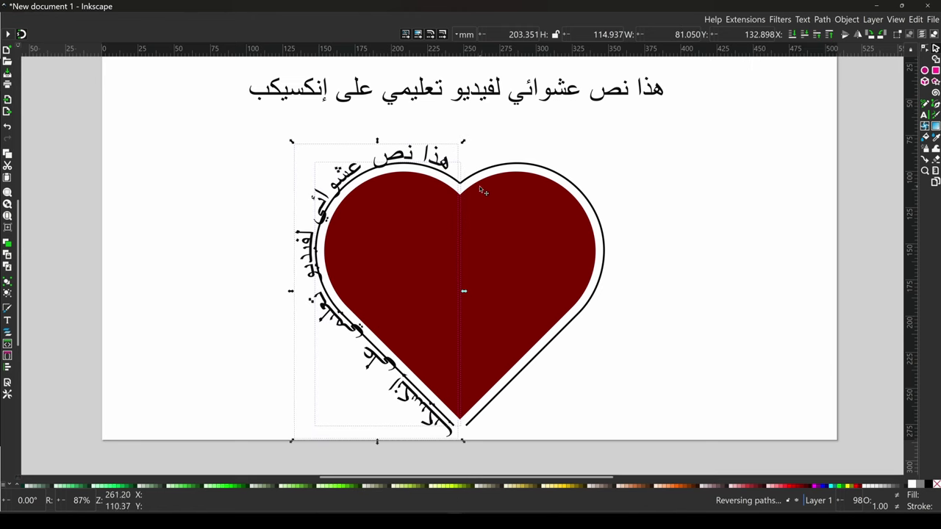
left_click(544, 117)
Put the top text line on the right outline half and reverse that path
left_click(566, 95)
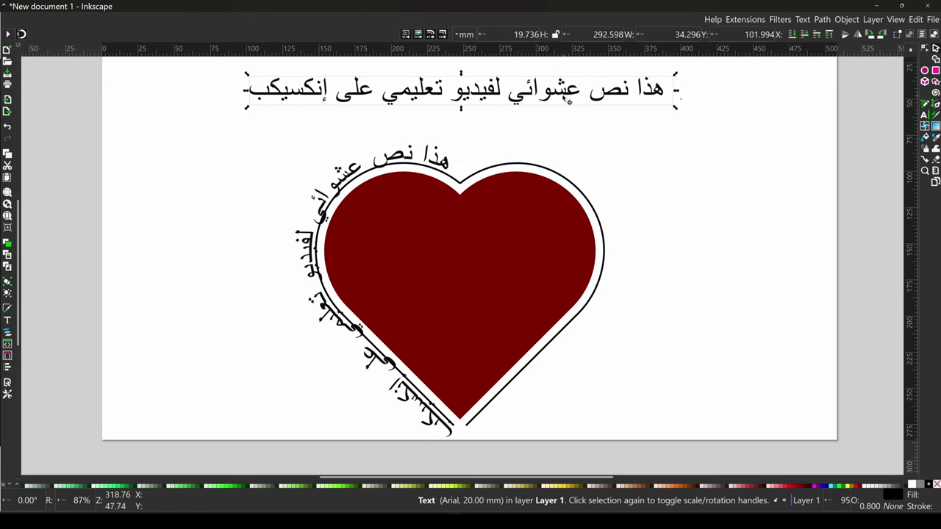
left_click(547, 168, "shift")
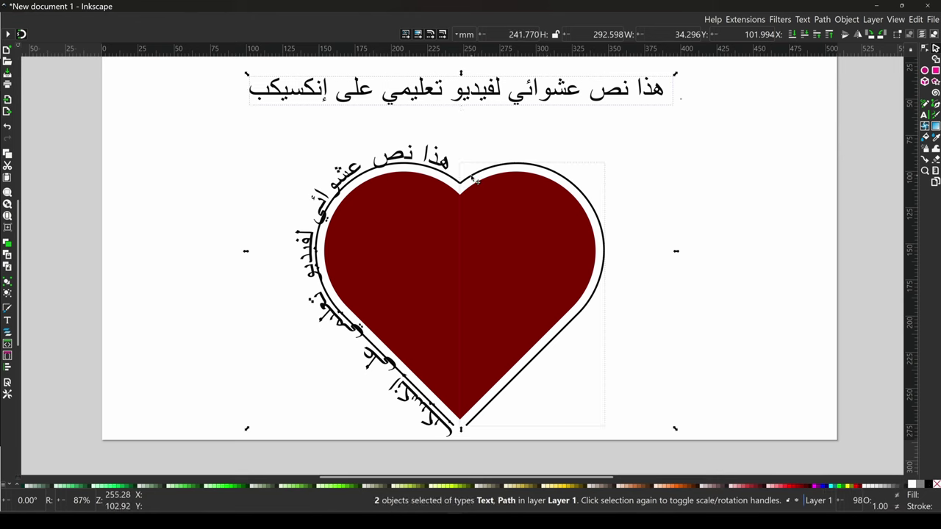
left_click(806, 20)
left_click(782, 73)
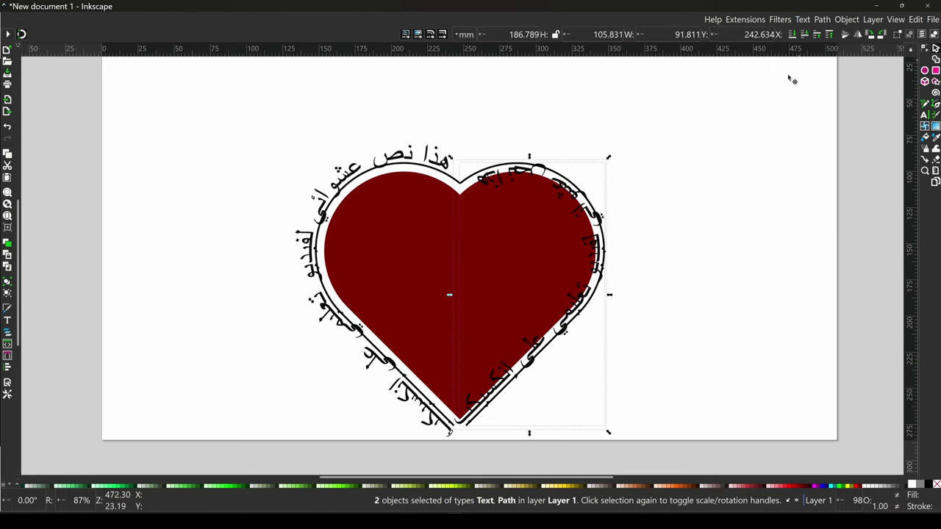
left_click(808, 22)
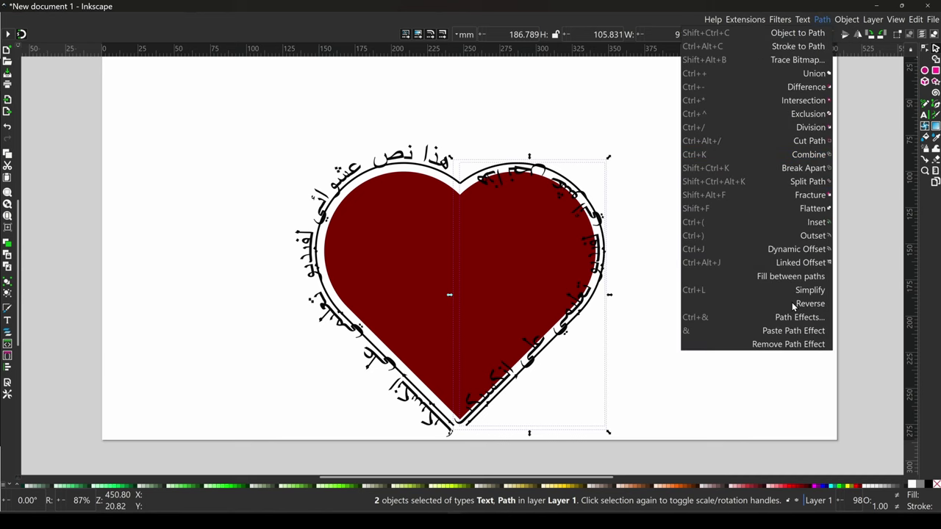
left_click(814, 303)
key("Escape")
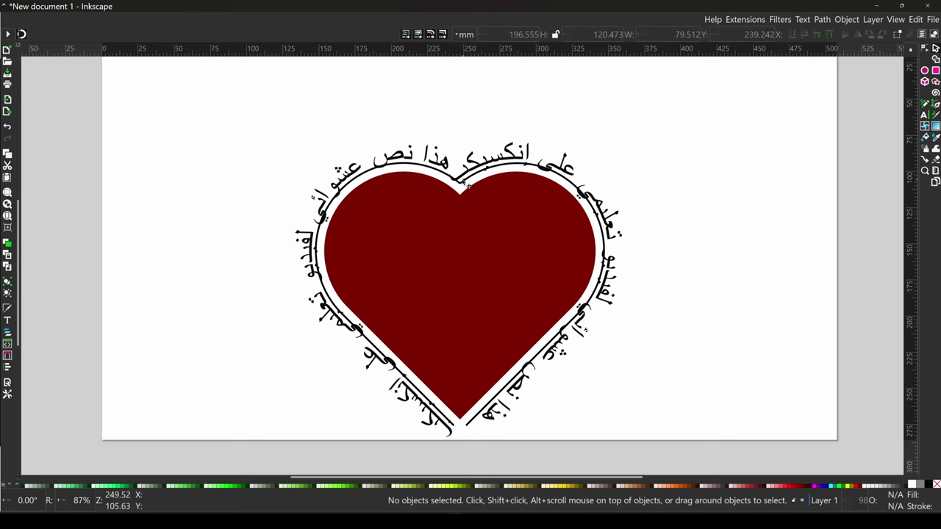
Enter text editing on the right-side path text, ending in the Text tool (F8)
left_click(503, 411)
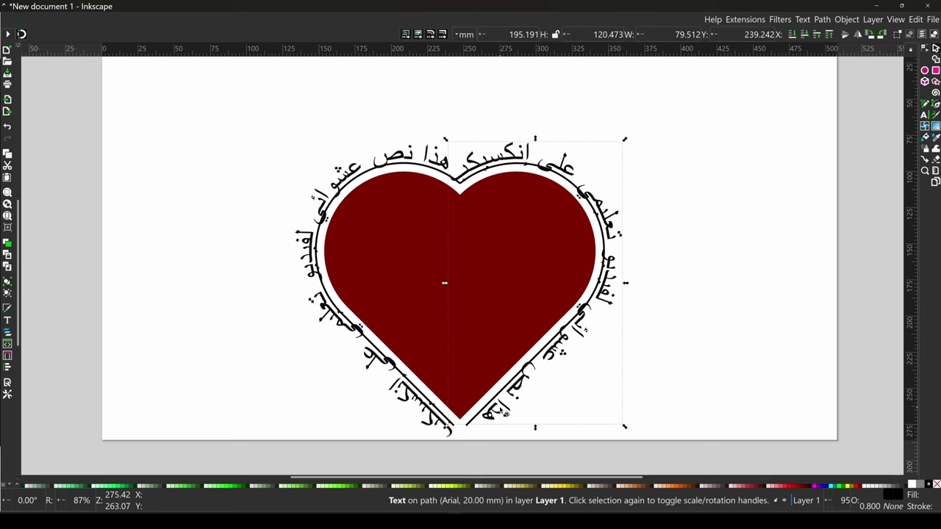
double_click(505, 414)
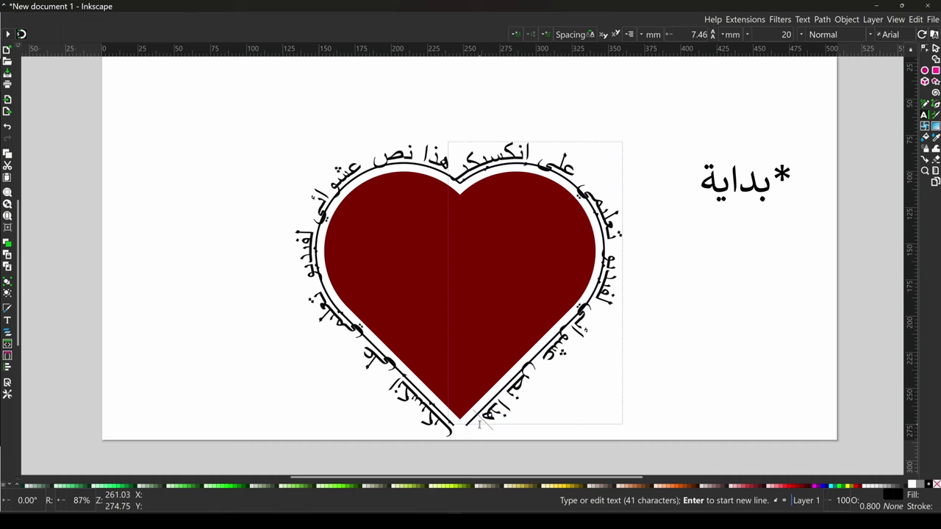
key("Escape")
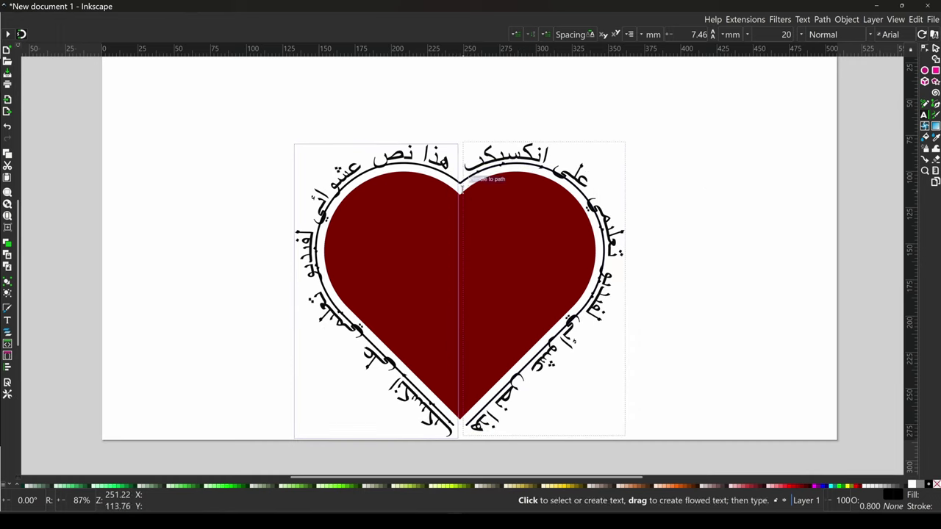
left_click(582, 312)
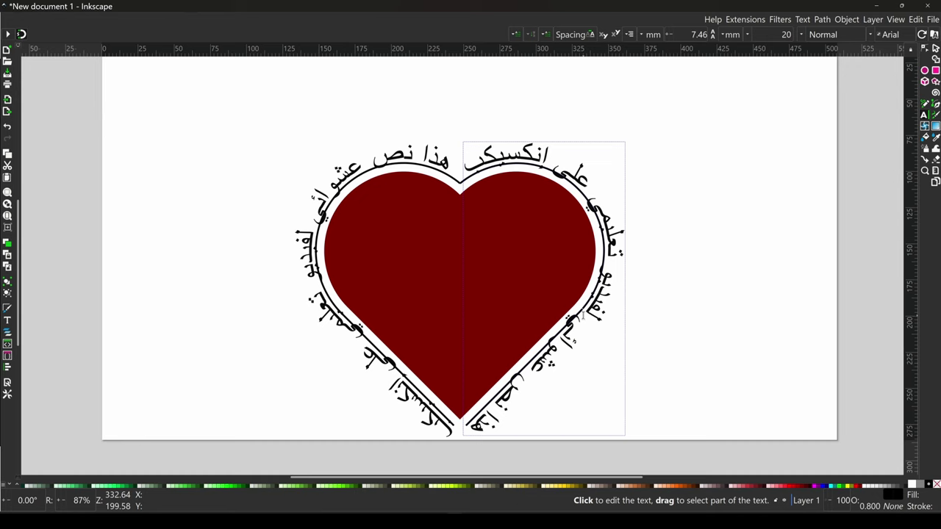
left_click(585, 326)
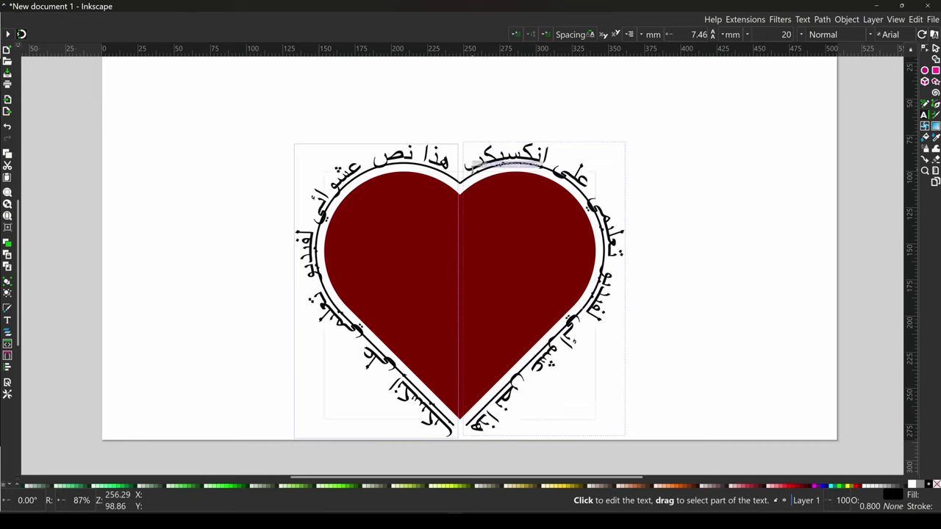
key("F1")
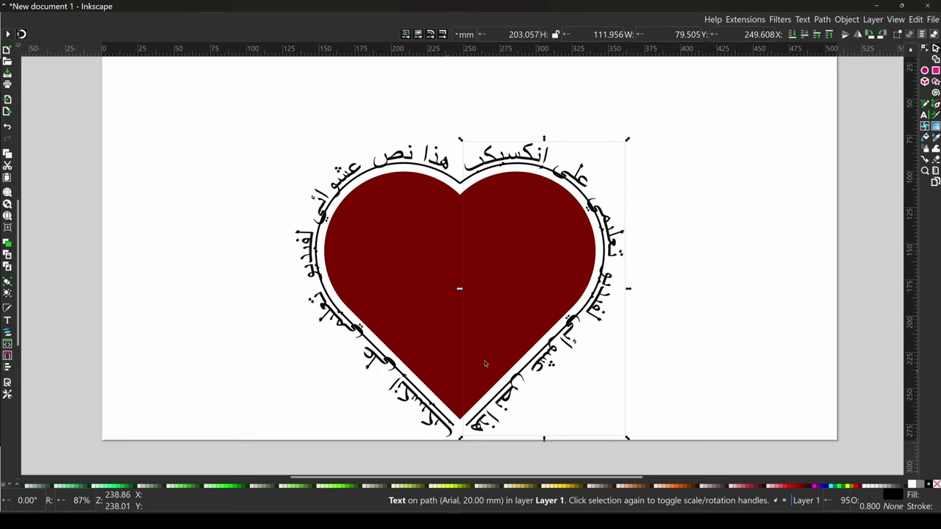
key("F8")
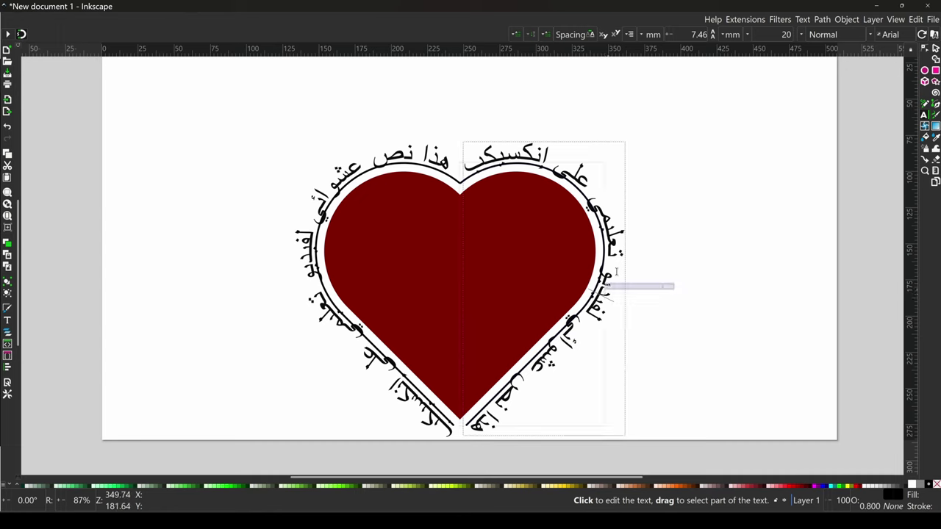
Set the right-side path text to font size 36 after trying 8, then finish editing
left_click(748, 35)
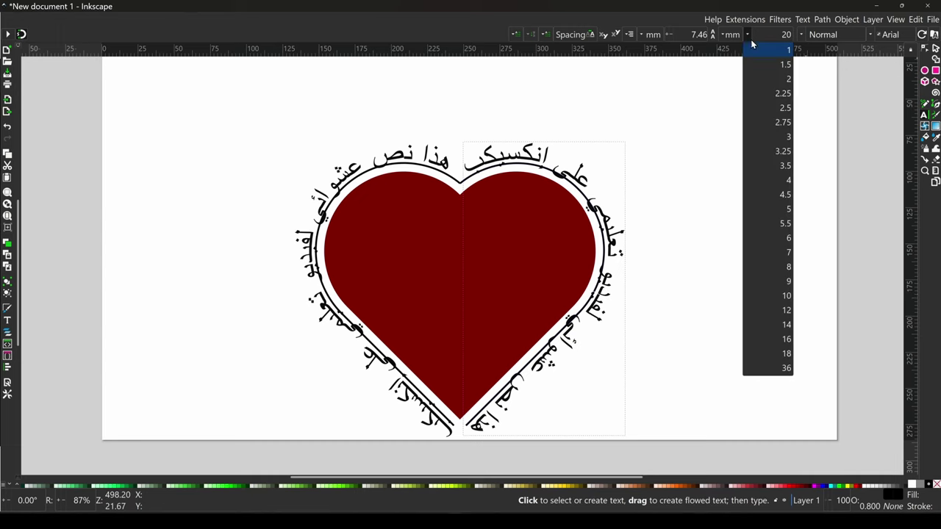
left_click(777, 267)
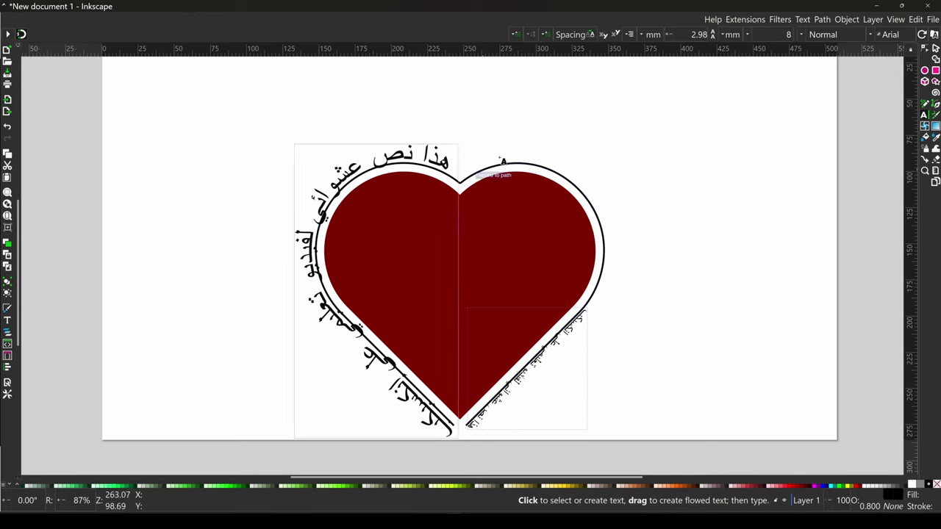
left_click(748, 35)
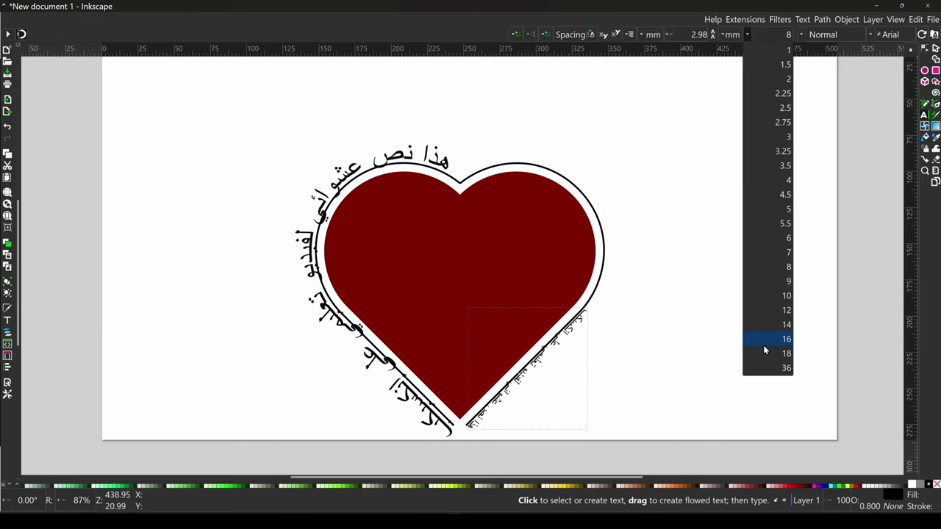
left_click(769, 368)
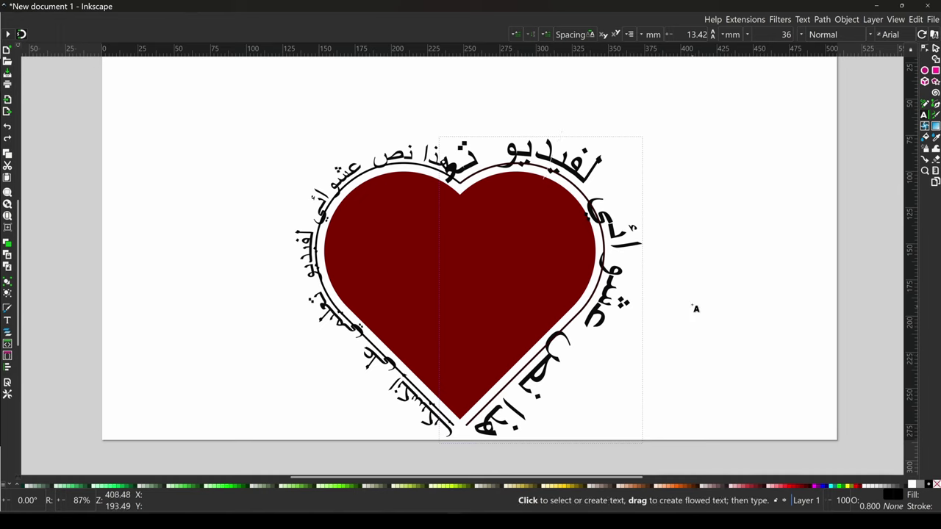
left_click(709, 276)
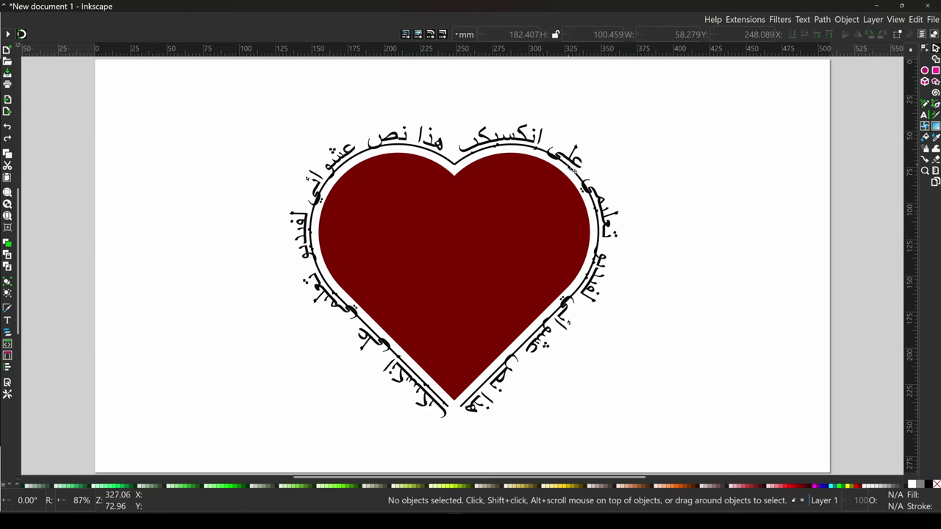
Remove the black stroke from the right-side guide path beneath the text
left_click(512, 145)
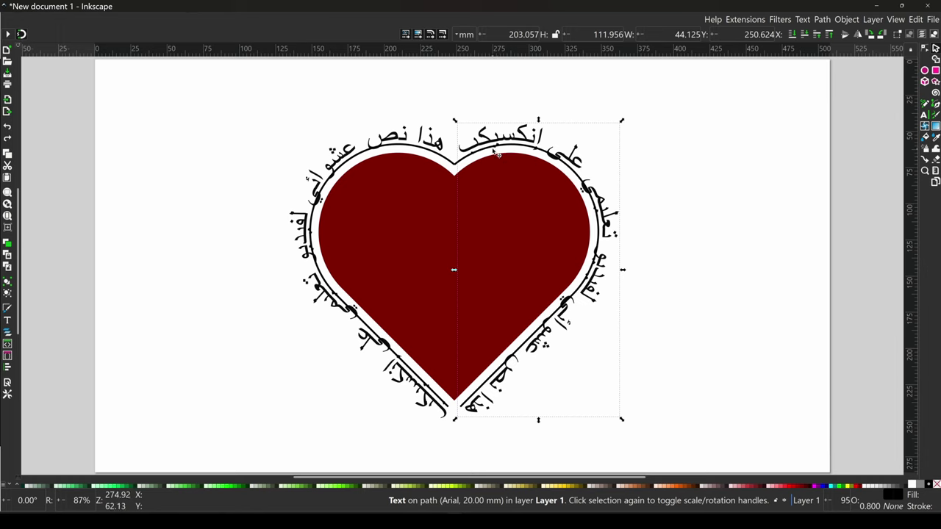
key("alt")
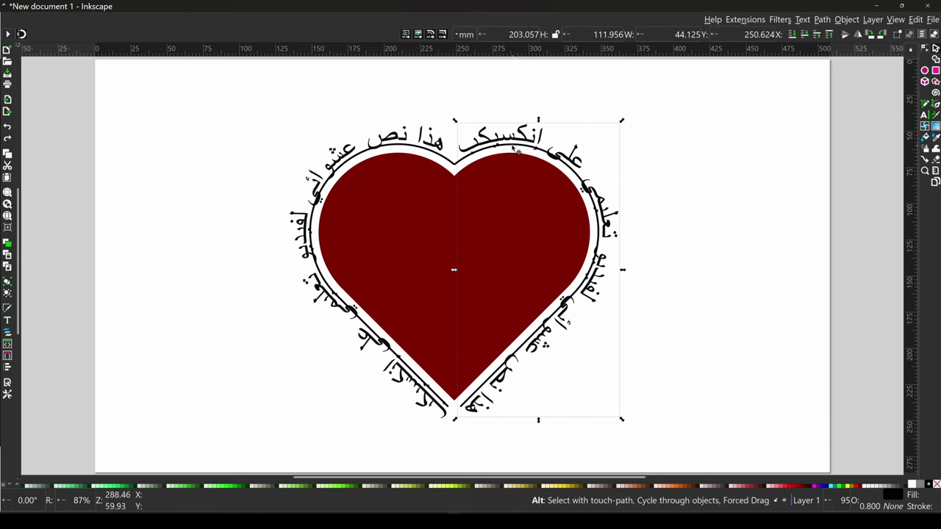
left_click(513, 147, "alt")
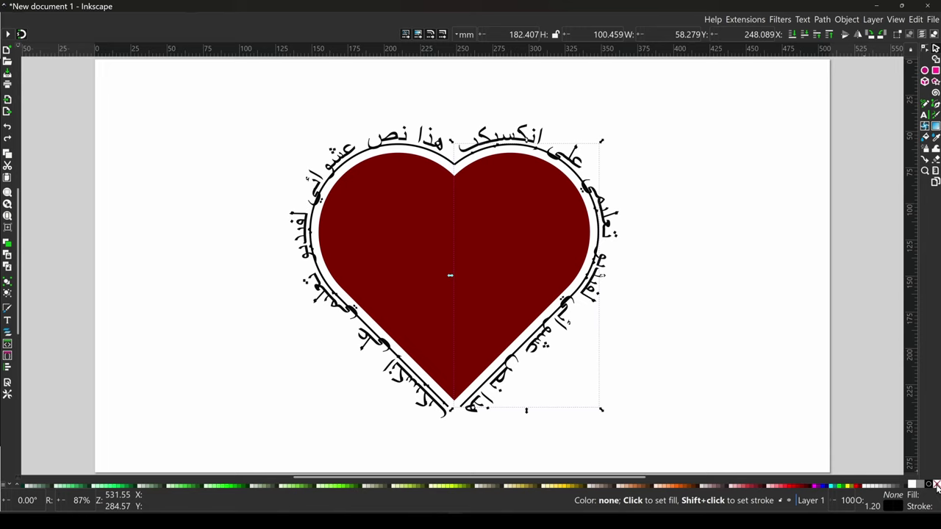
key("shift")
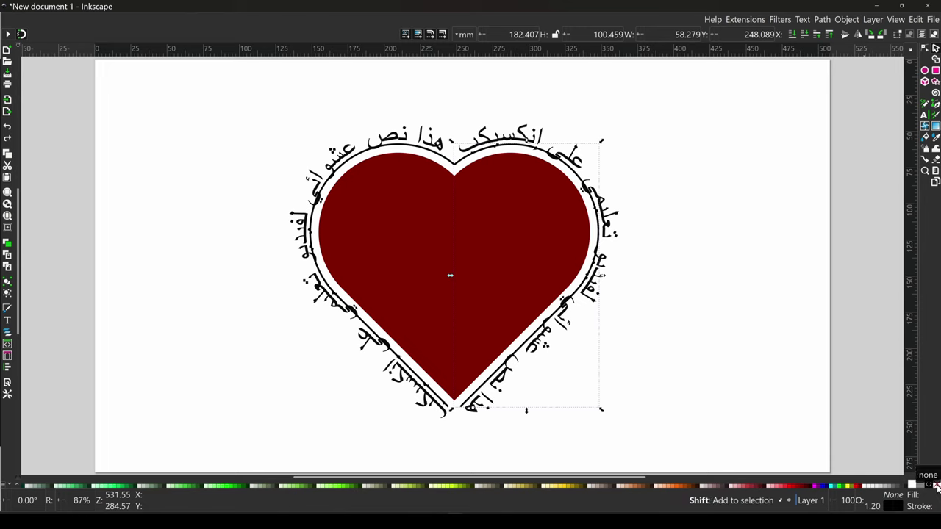
left_click(935, 486, "shift")
Remove the black stroke from the left-side guide path, then deselect everything
left_click(410, 150)
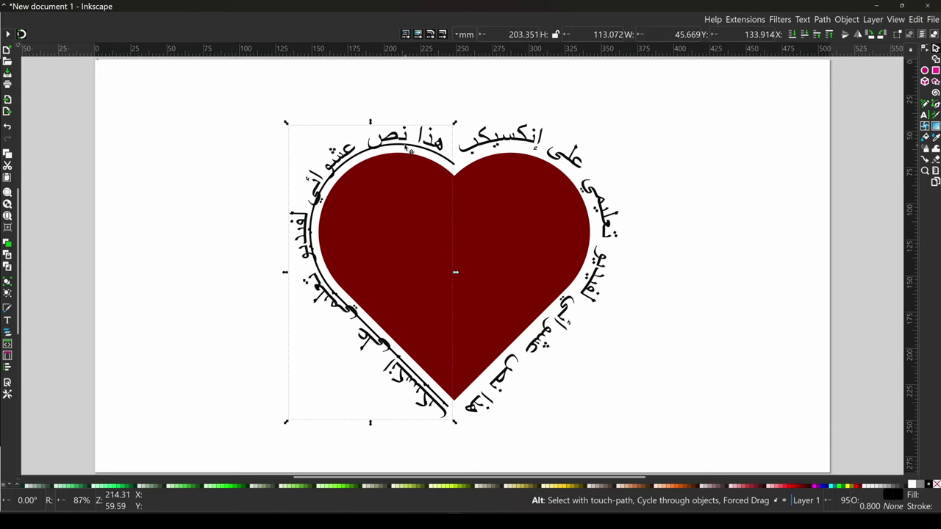
left_click(410, 150)
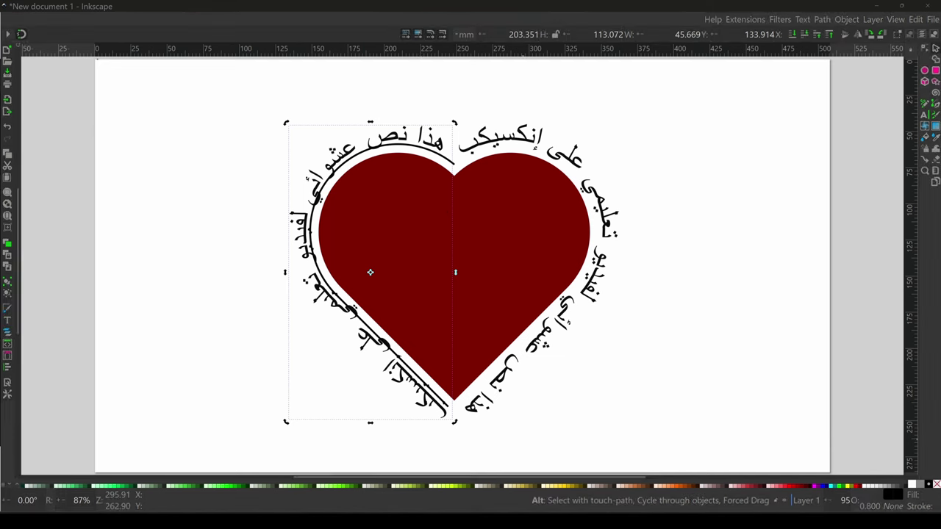
key("Tab")
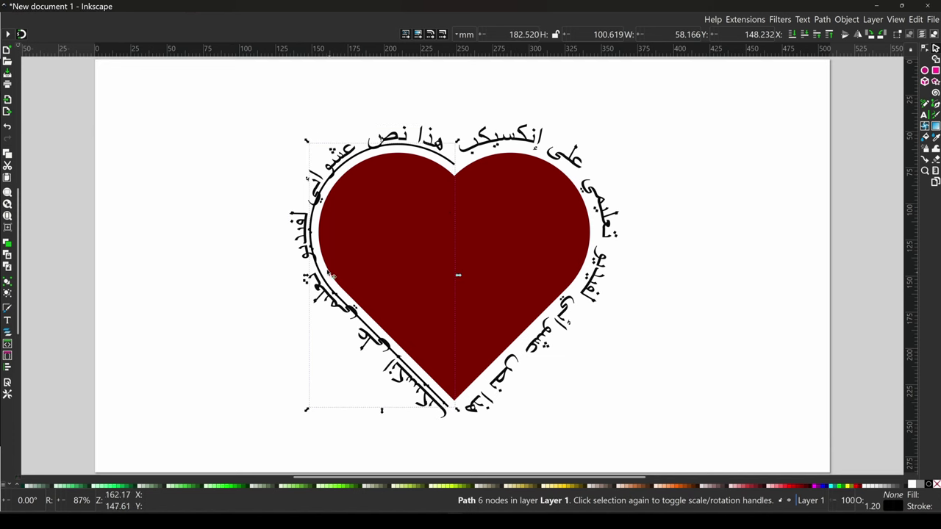
left_click(937, 484, "shift")
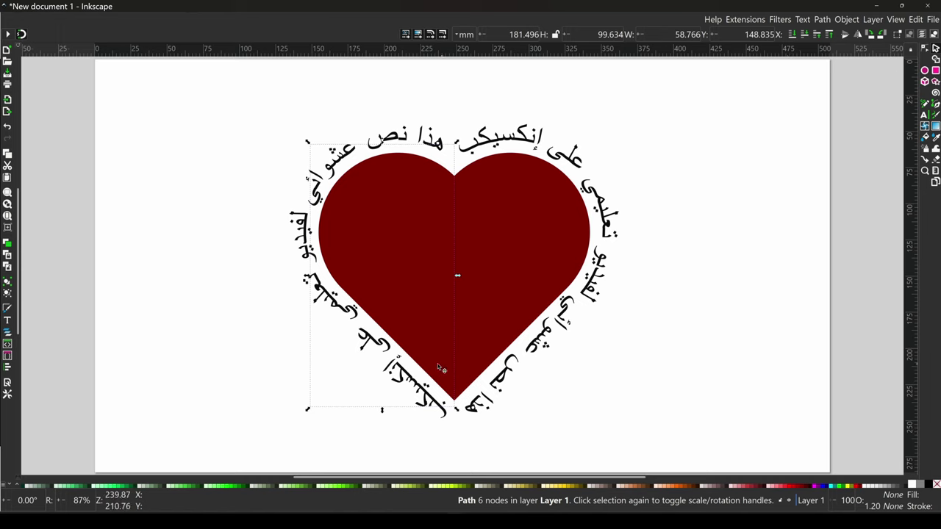
key("Escape")
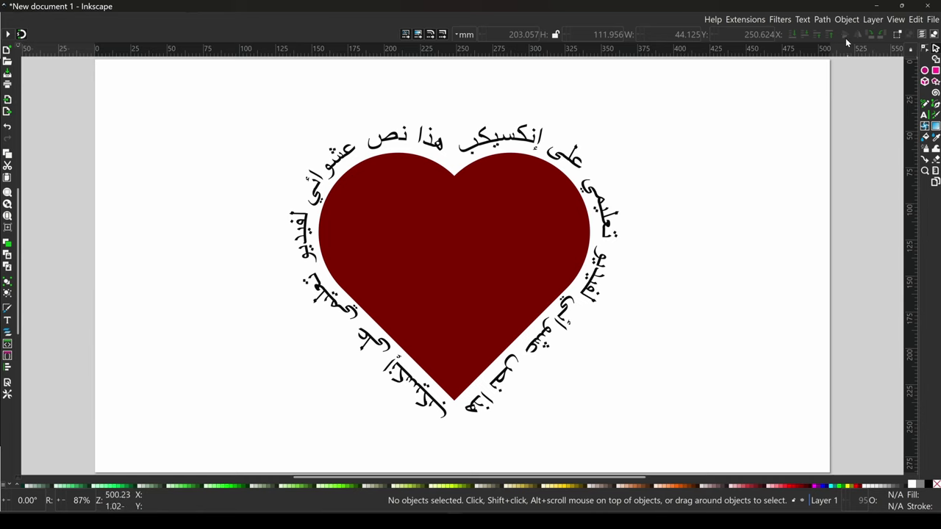
left_click(893, 22)
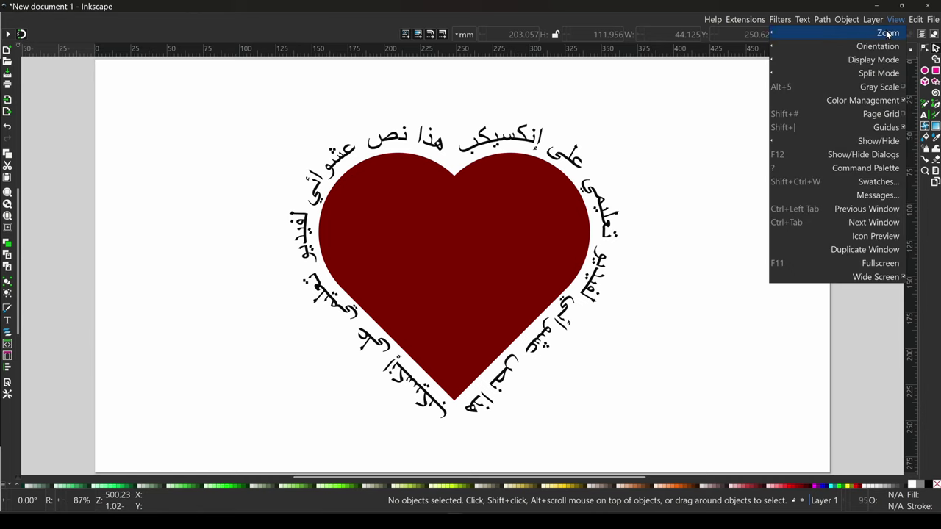
mouse_move(873, 59)
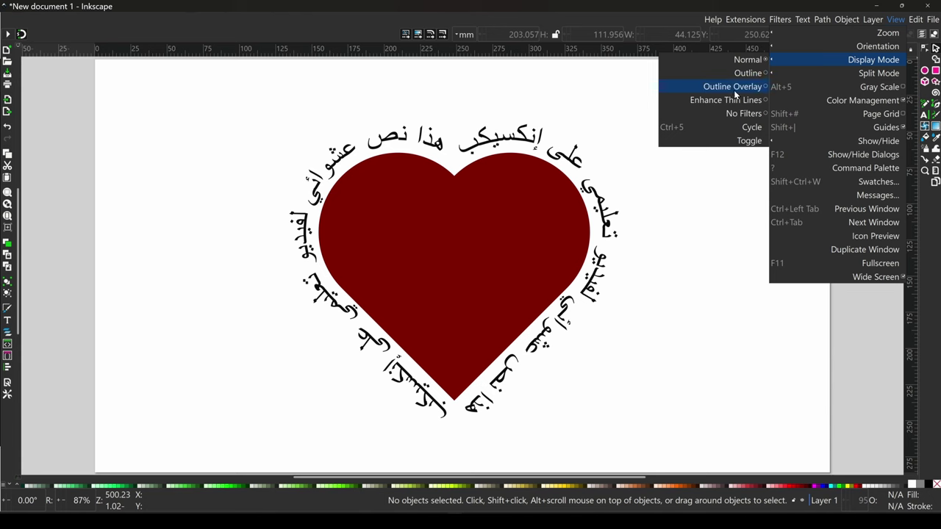
left_click(735, 87)
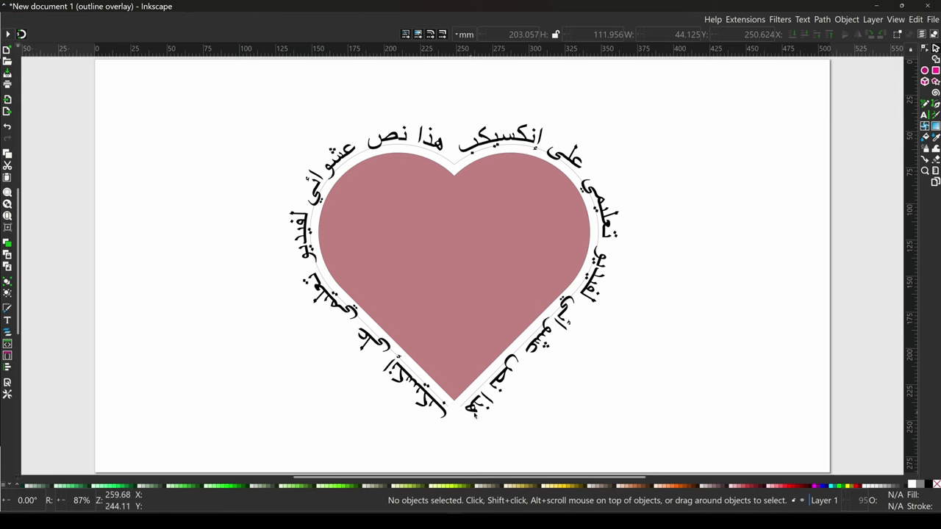
left_click(895, 20)
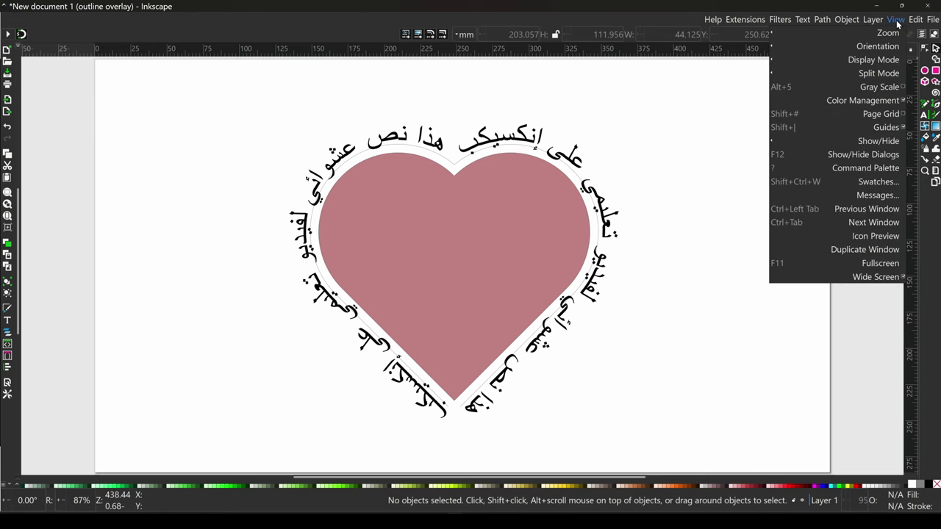
mouse_move(872, 60)
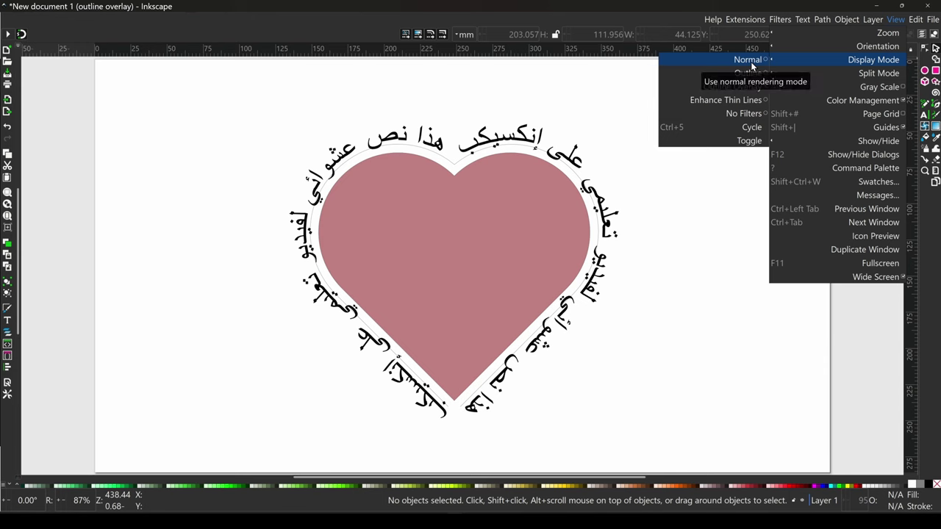
left_click(751, 64)
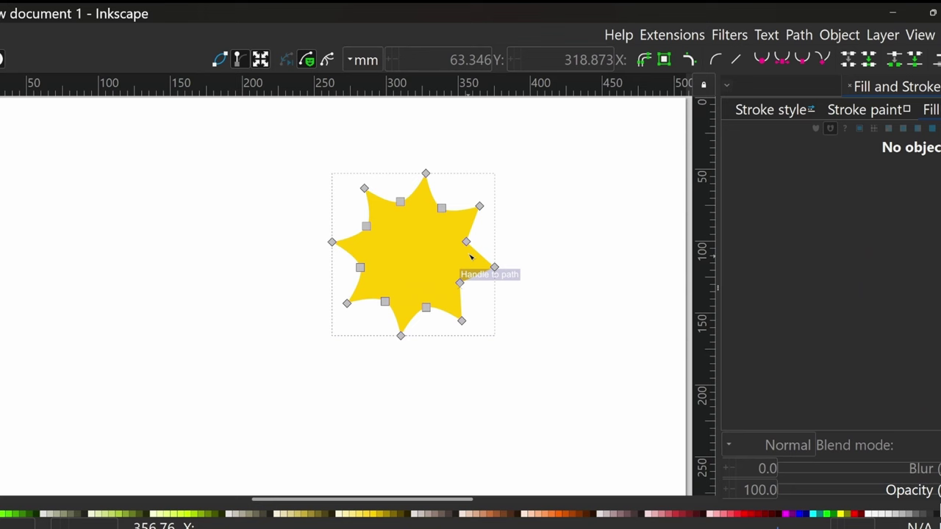
Duplicate the yellow star, colour the copy dark red and enlarge it around its centre
left_click(460, 282)
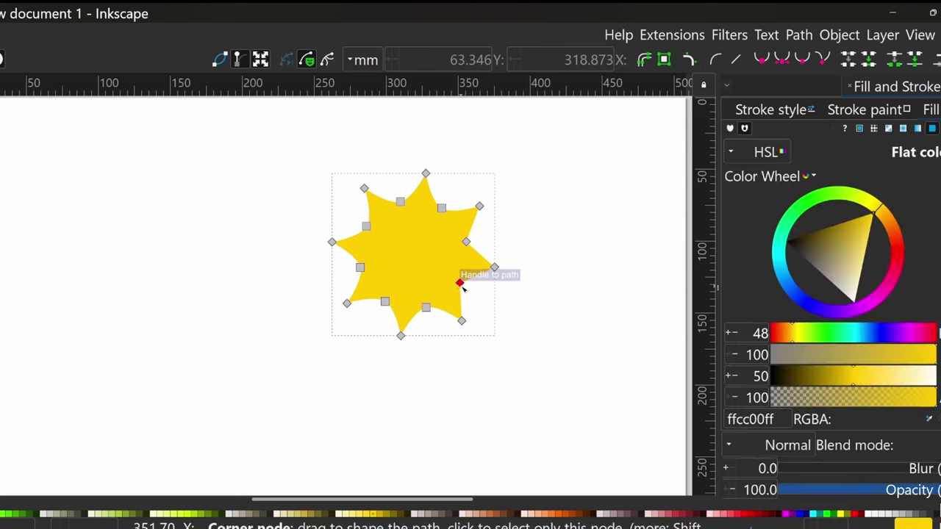
key("s")
left_click(420, 254)
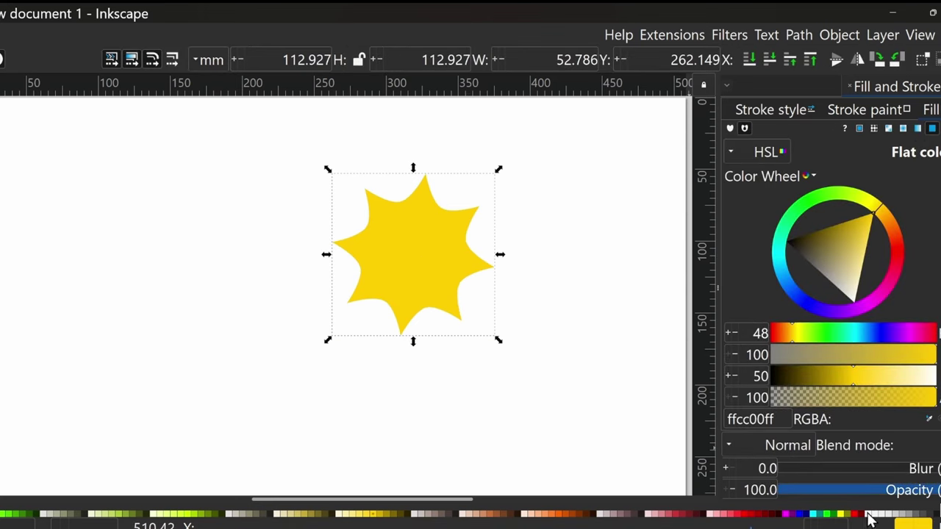
left_click(870, 512)
left_click_drag(498, 340, 530, 367)
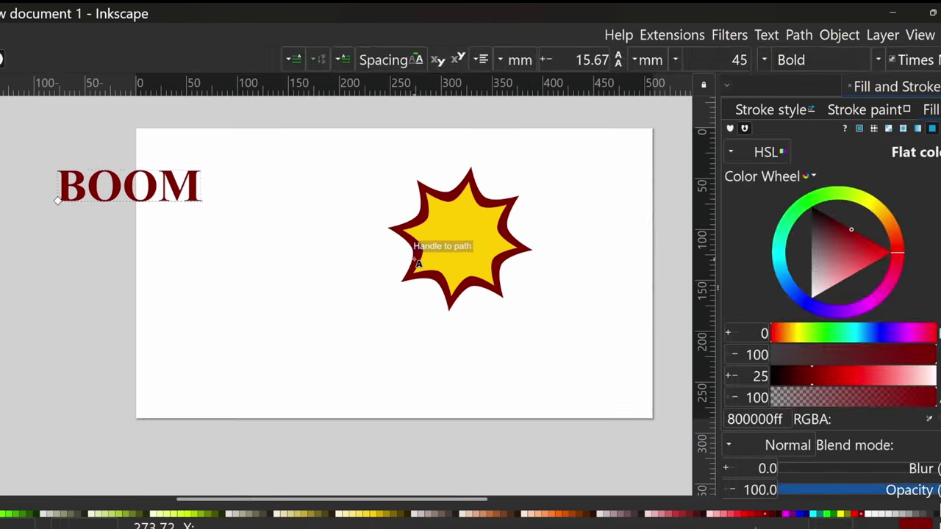
Move BOOM down and right, and raise its B with a vertical shift of 20
left_click_drag(170, 195, 308, 243)
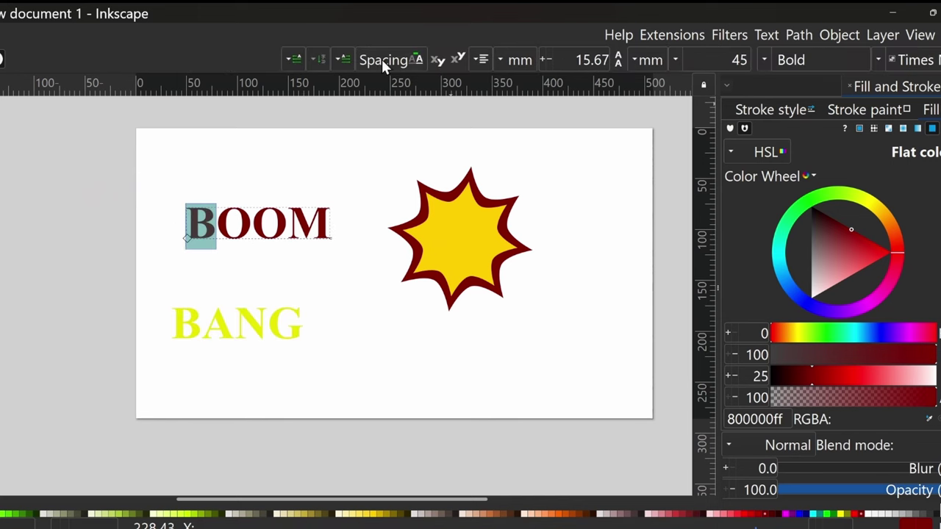
left_click(368, 64)
triple_click(357, 109)
type("20")
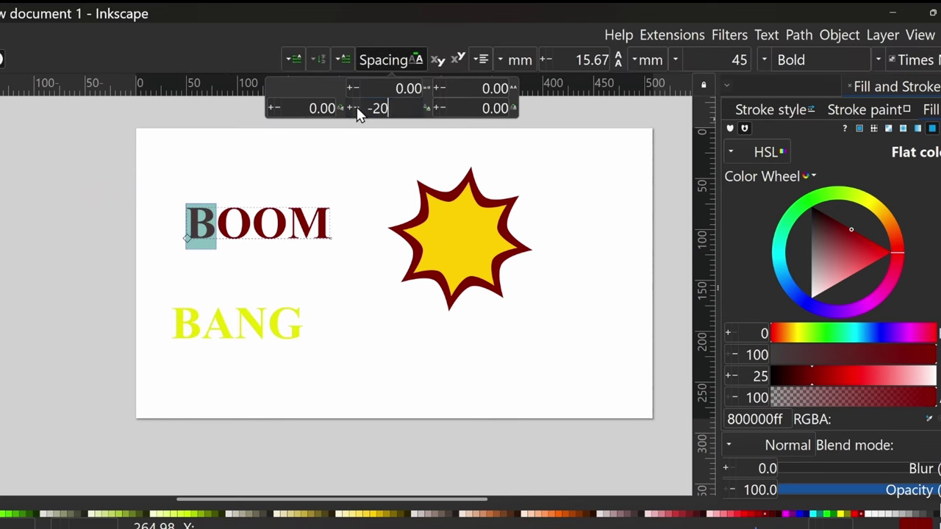
key("Return")
Stagger the two O's of BOOM with vertical shifts of 20 and 30
left_click(246, 224)
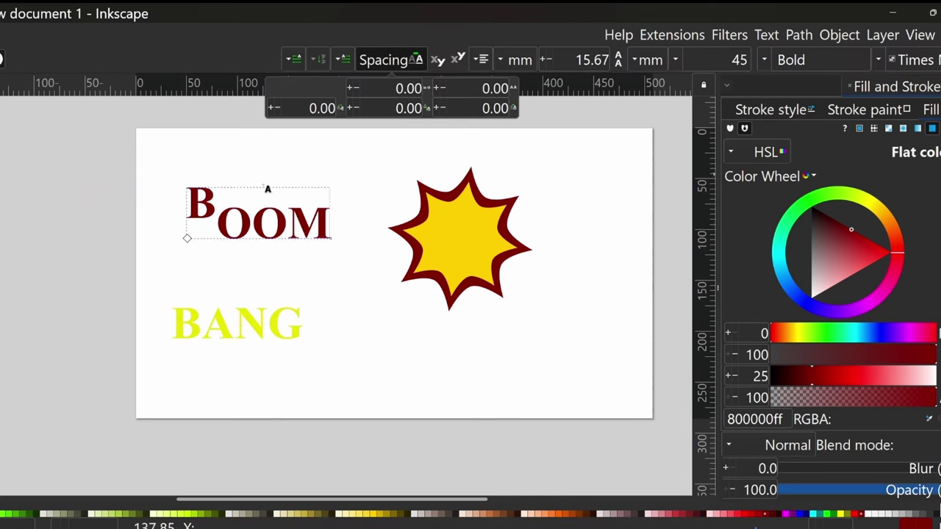
key("shift+Left")
type("20")
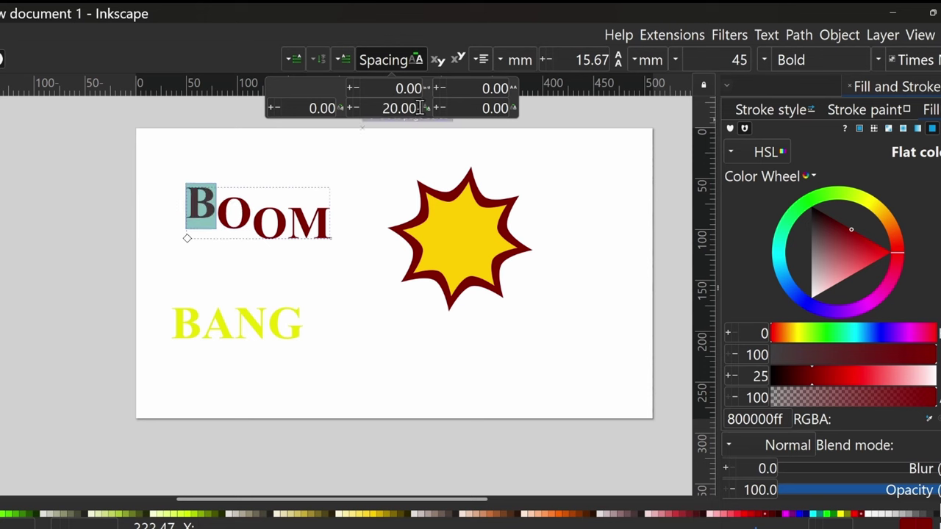
key("Return")
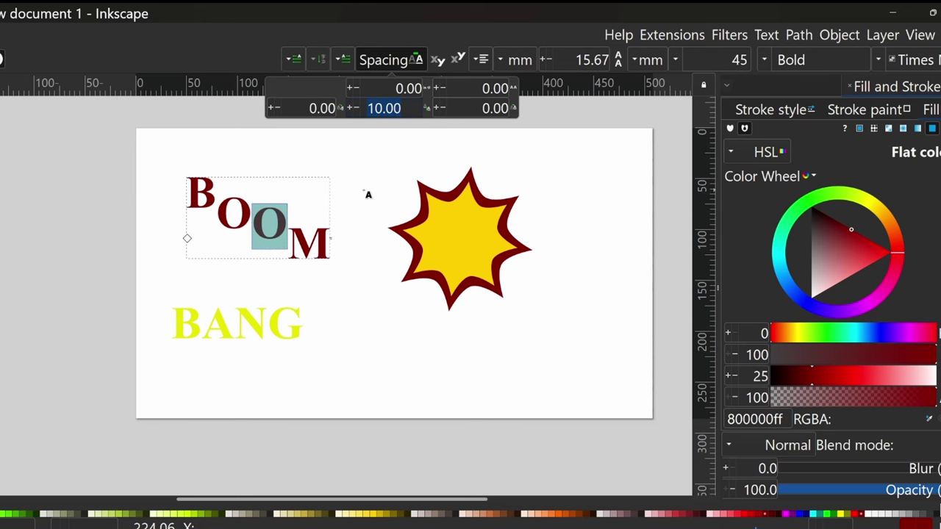
type("30")
key("Return")
key("Escape")
Move the yellow BANG text below the star and tilt it counter-clockwise
left_click_drag(268, 333, 433, 356)
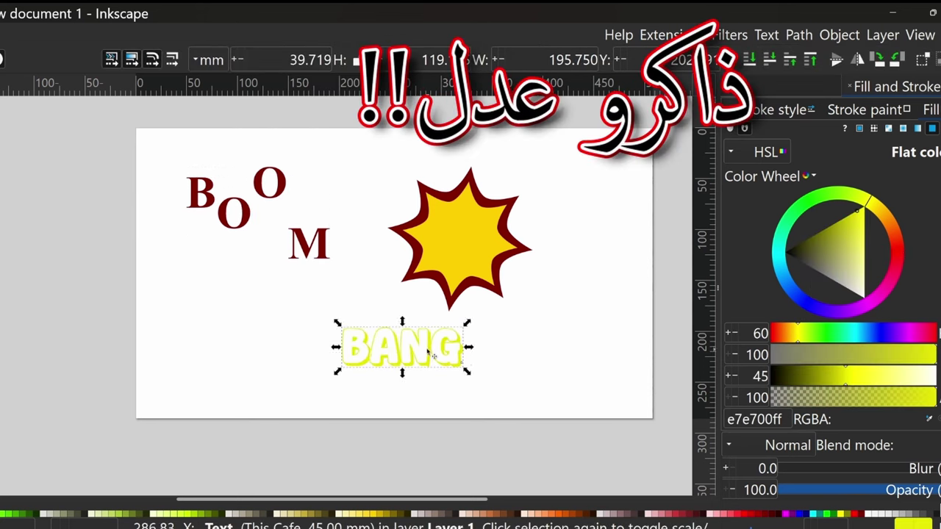
left_click(434, 356)
key("Escape")
left_click(402, 347)
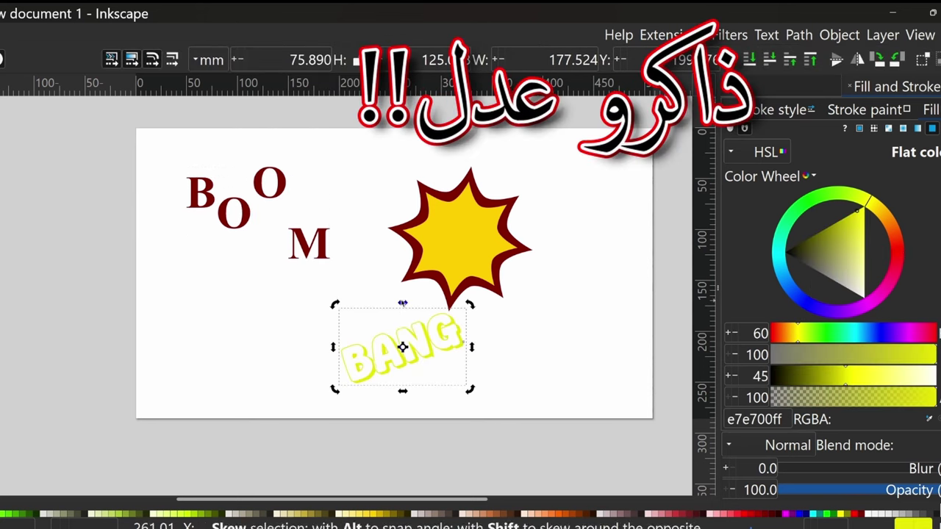